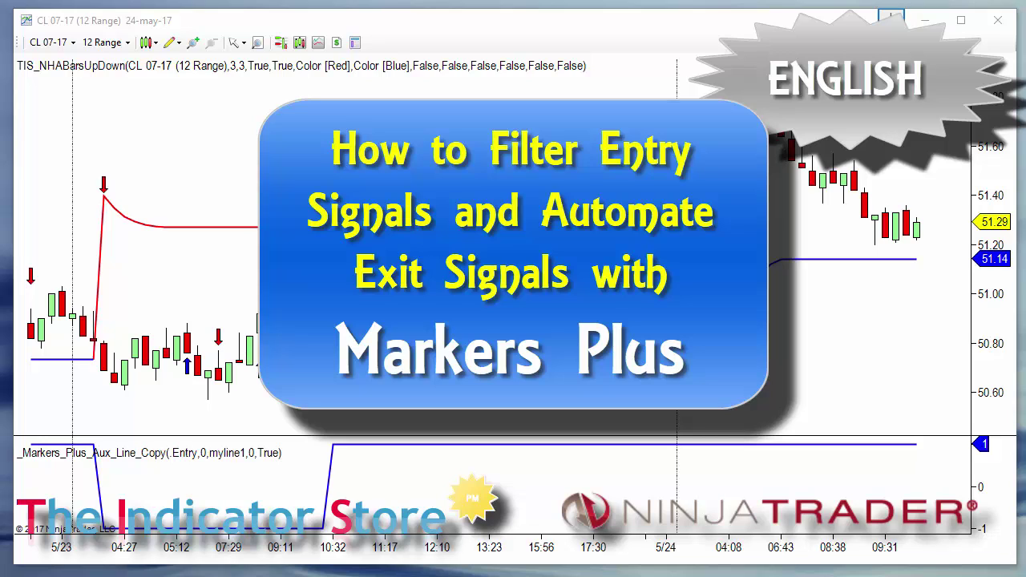
# Examine the earlier price history on a compressed chart and the arrows at the SuperTrend line's trend changes.
pyautogui.moveTo(445, 559); pyautogui.dragTo(456, 553)
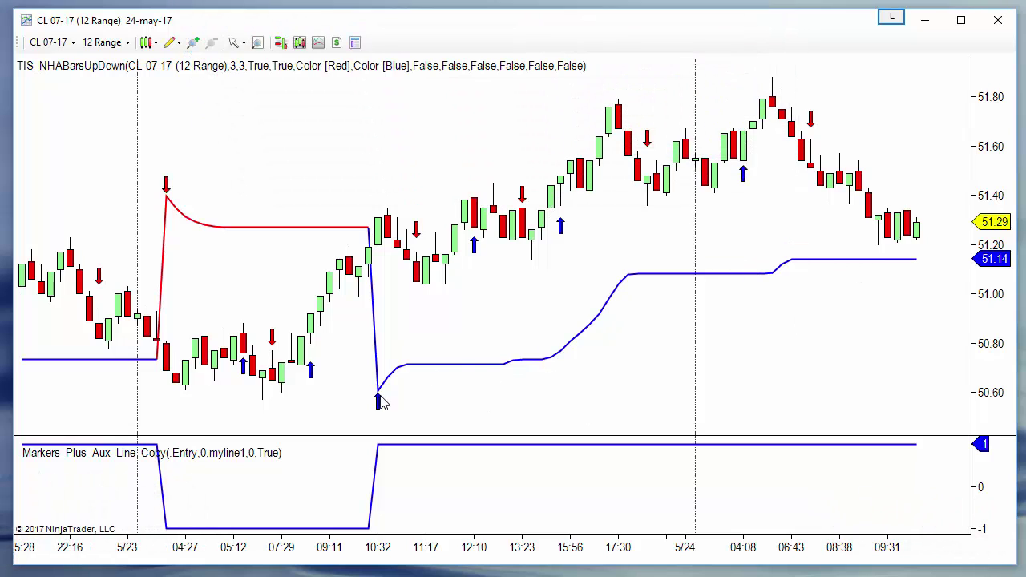
pyautogui.moveTo(91, 407); pyautogui.dragTo(785, 412)
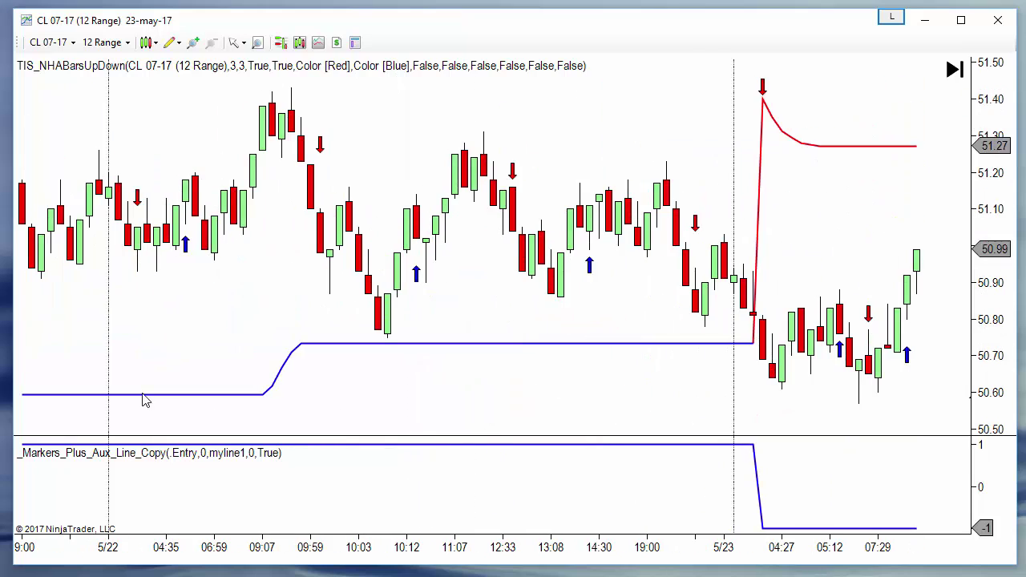
pyautogui.moveTo(144, 401); pyautogui.dragTo(697, 332)
pyautogui.moveTo(279, 414); pyautogui.dragTo(582, 440)
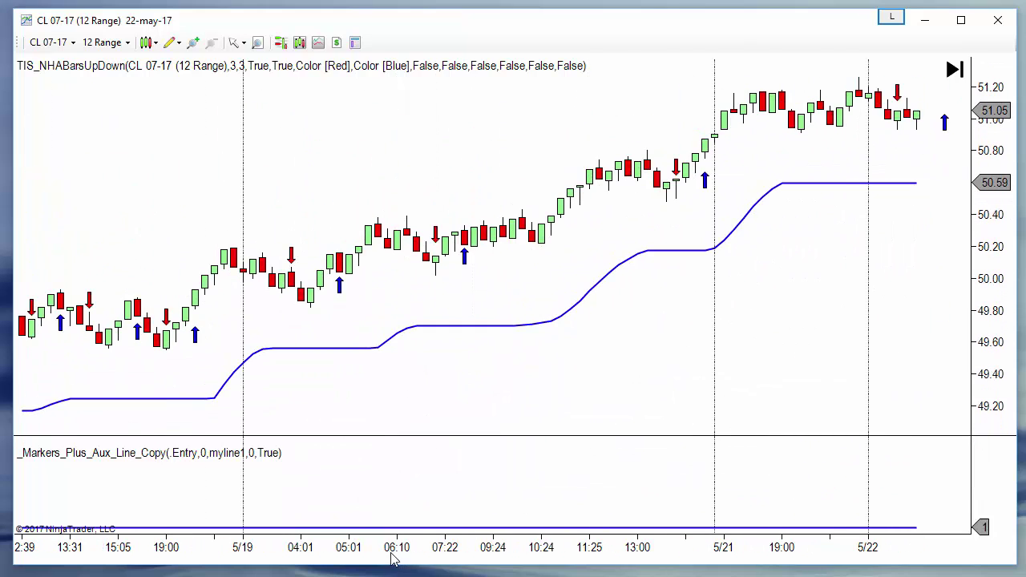
pyautogui.moveTo(393, 558); pyautogui.dragTo(602, 494)
pyautogui.scroll(-2, 357, 357)
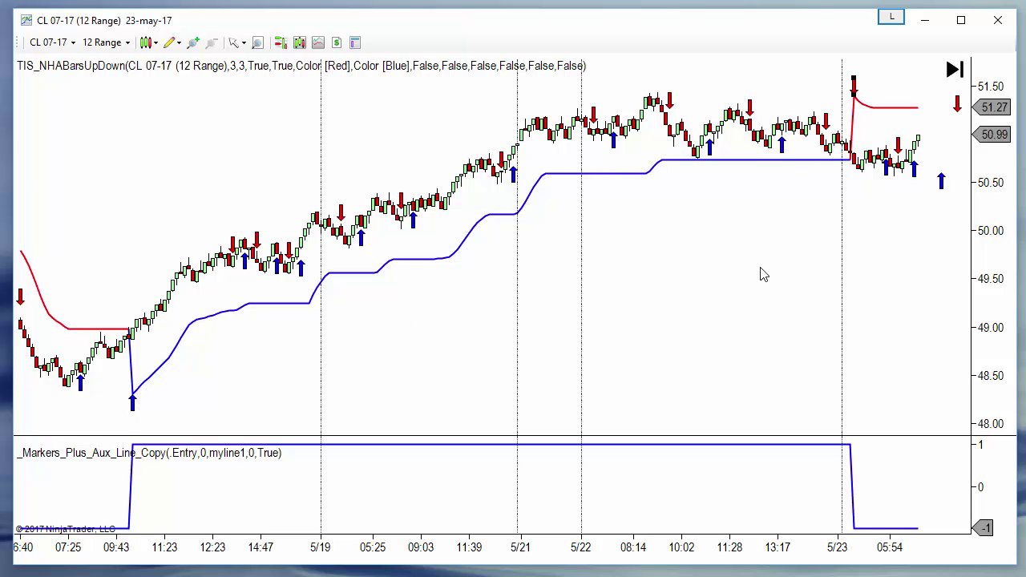
pyautogui.click(854, 88)
pyautogui.click(131, 407)
# Open the indicator settings for the plotted SuperTrend line.
pyautogui.rightClick(388, 367)
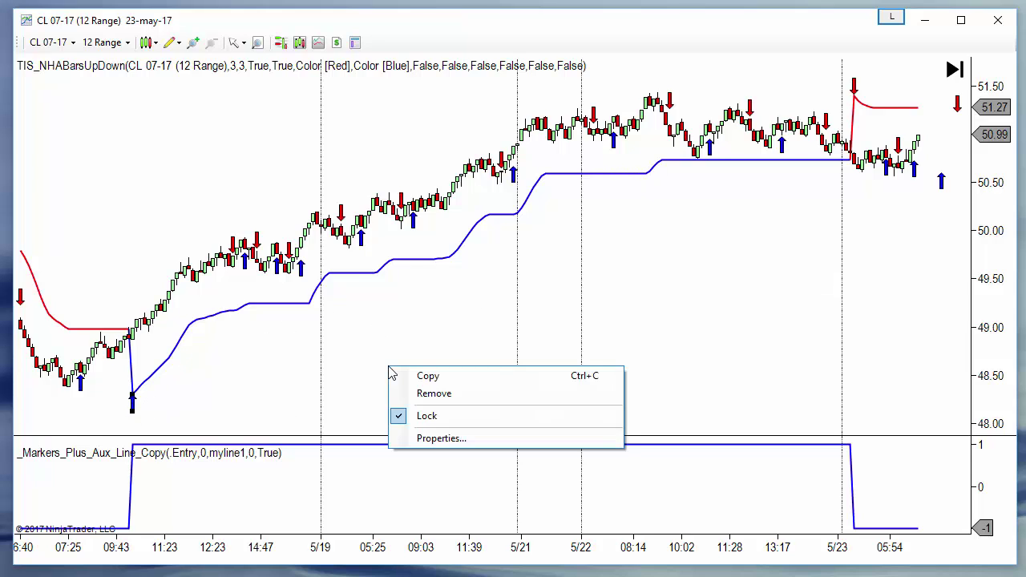
pyautogui.click(332, 276)
pyautogui.click(334, 281)
pyautogui.rightClick(412, 309)
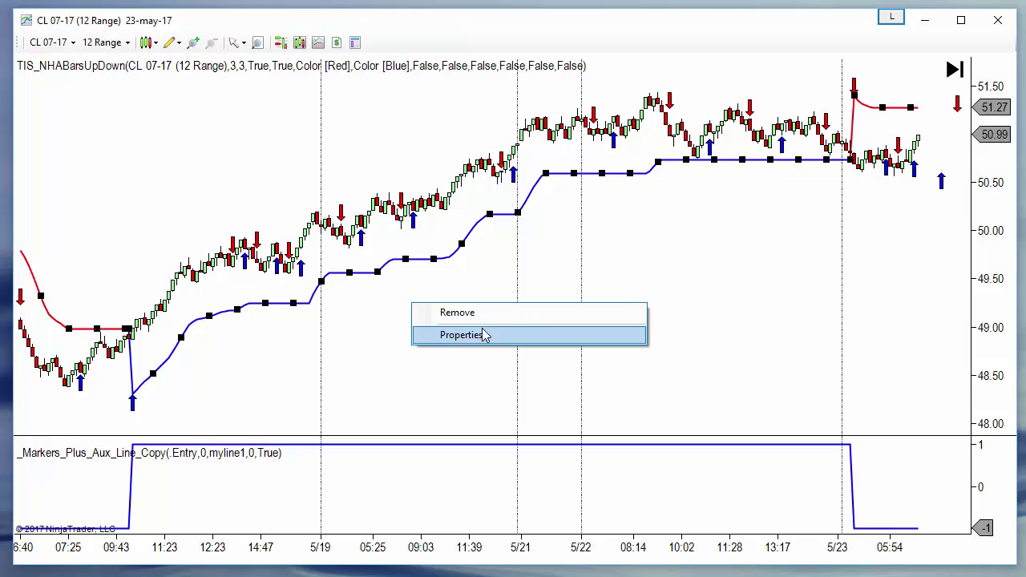
pyautogui.click(488, 284)
pyautogui.rightClick(488, 282)
pyautogui.click(554, 346)
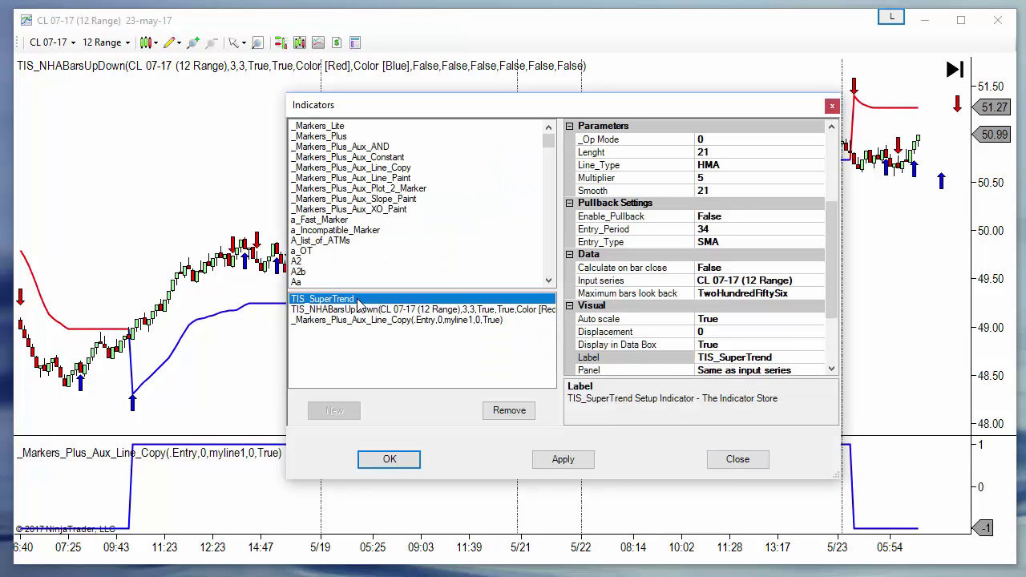
# Set both the buy and sell marker colours of TIS_SuperTrend to Yellow and confirm the settings.
pyautogui.moveTo(830, 258); pyautogui.dragTo(822, 190)
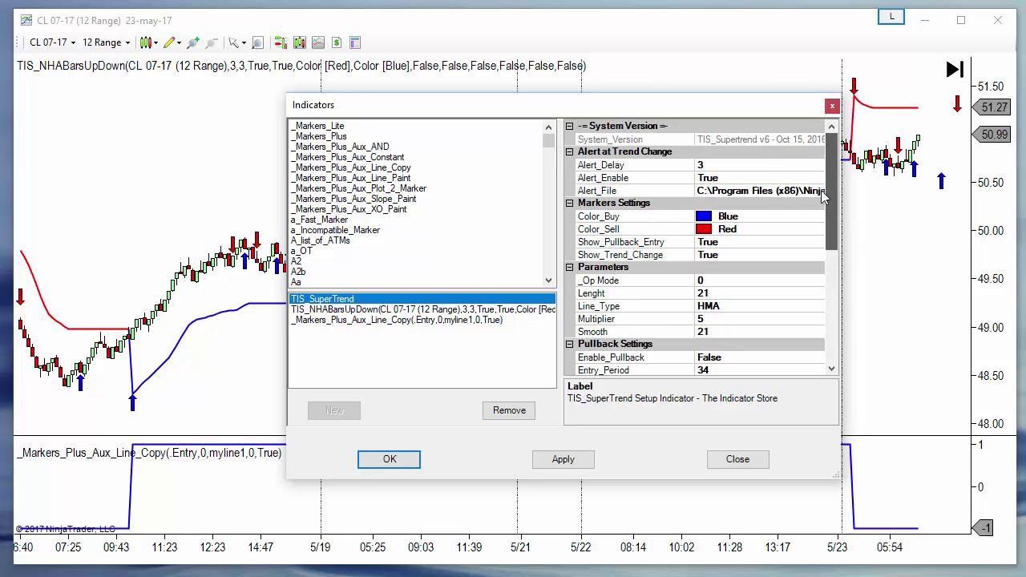
pyautogui.click(738, 222)
pyautogui.click(668, 221)
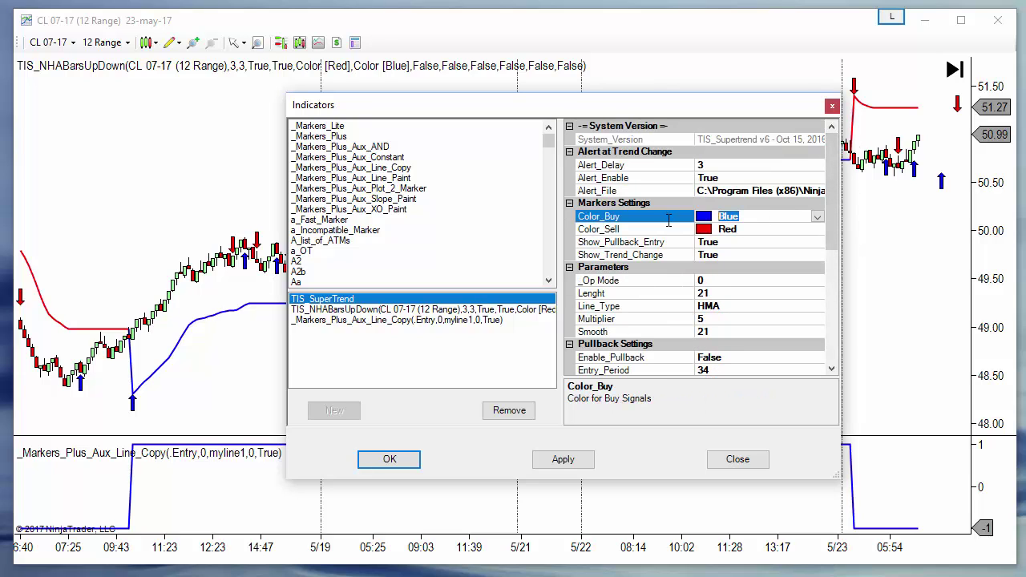
pyautogui.write('yellow')
pyautogui.click(762, 228)
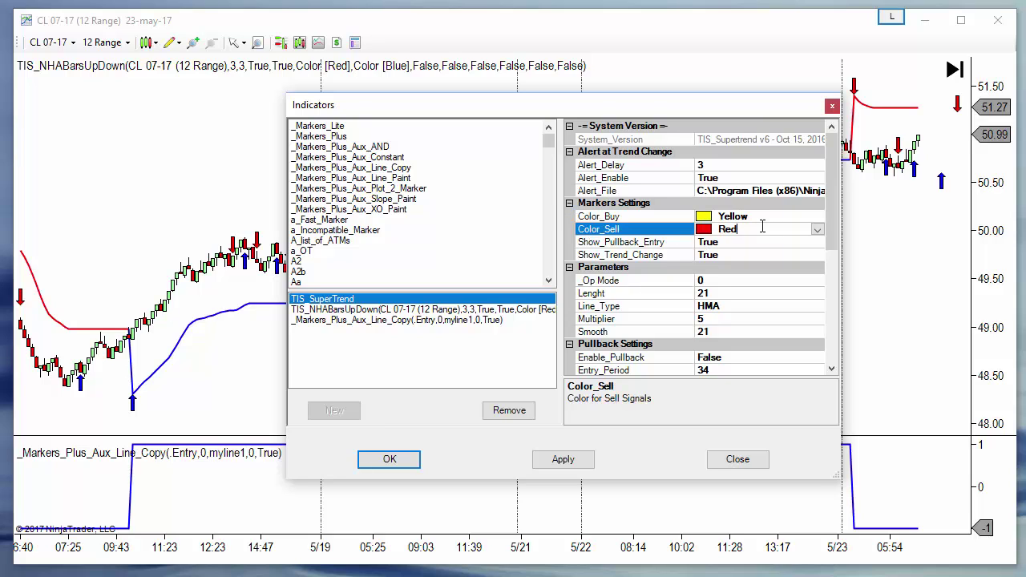
pyautogui.doubleClick(756, 232)
pyautogui.write('yellow')
pyautogui.click(390, 459)
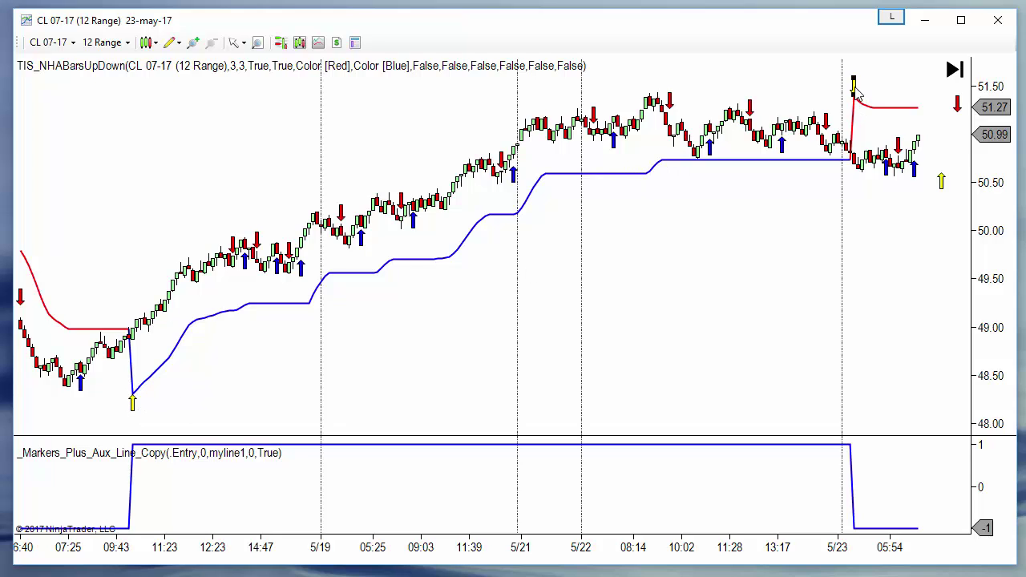
# Set the TIS_SuperTrend multiplier to 4, apply it, and move the settings window clear of the chart.
pyautogui.doubleClick(470, 233)
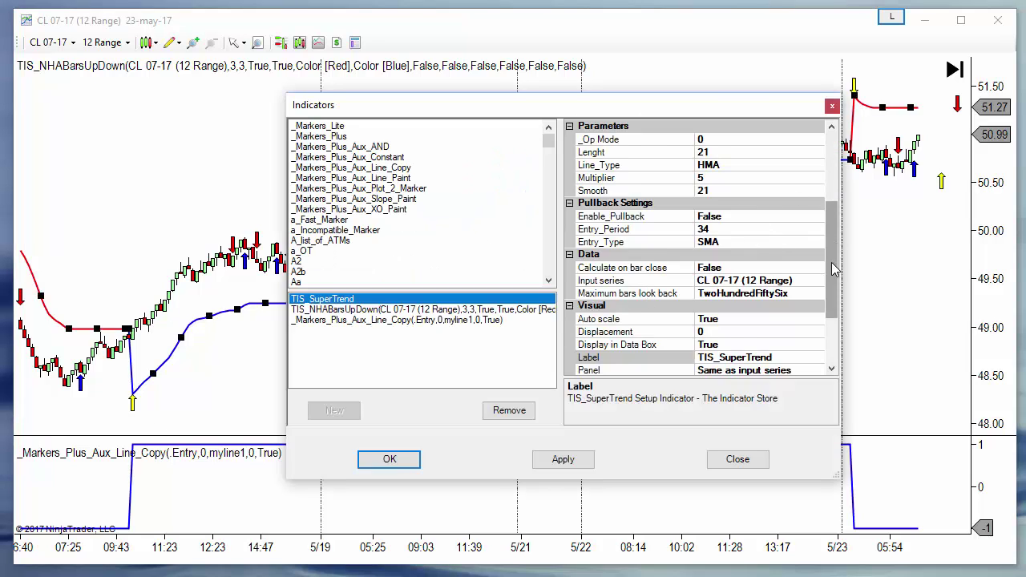
pyautogui.scroll(2, 836, 230)
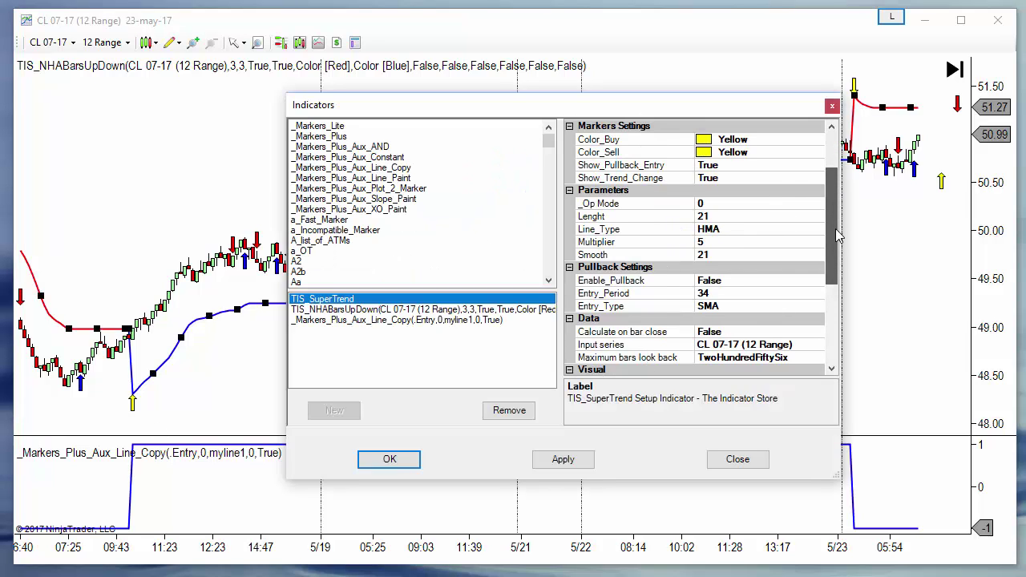
pyautogui.click(712, 241)
pyautogui.write('4')
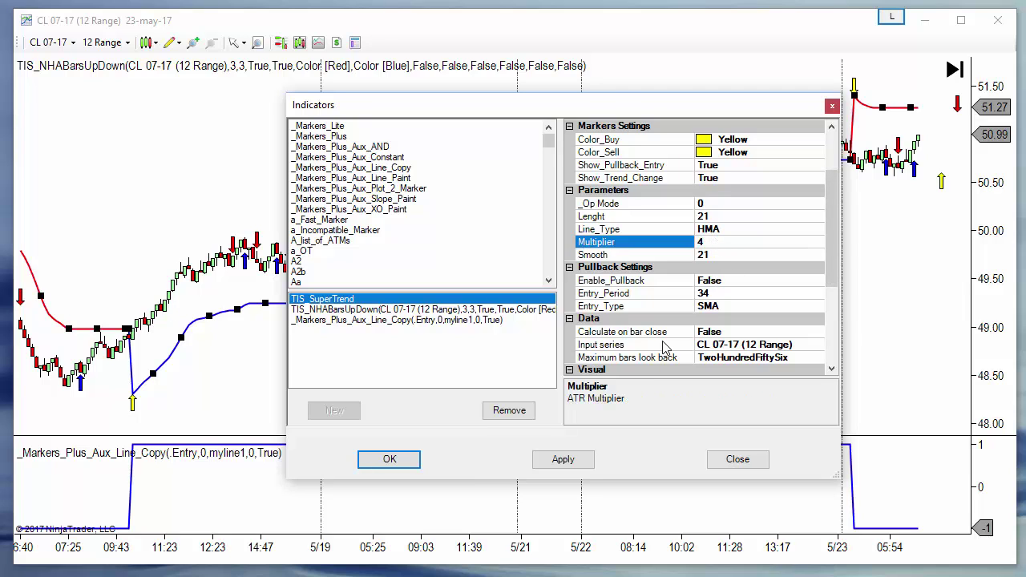
pyautogui.click(563, 459)
pyautogui.moveTo(287, 365); pyautogui.dragTo(391, 357)
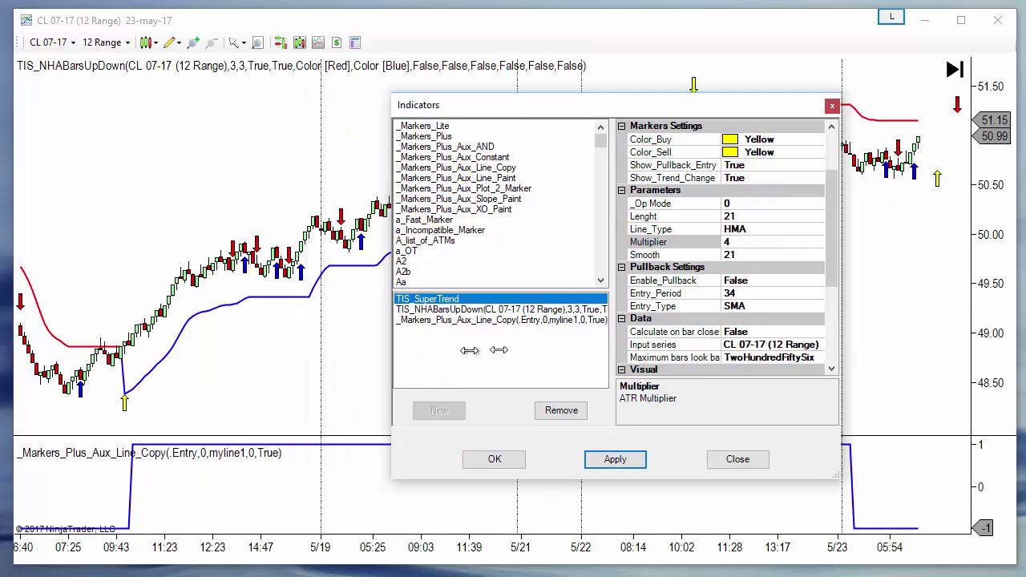
pyautogui.moveTo(587, 117); pyautogui.dragTo(30, 126)
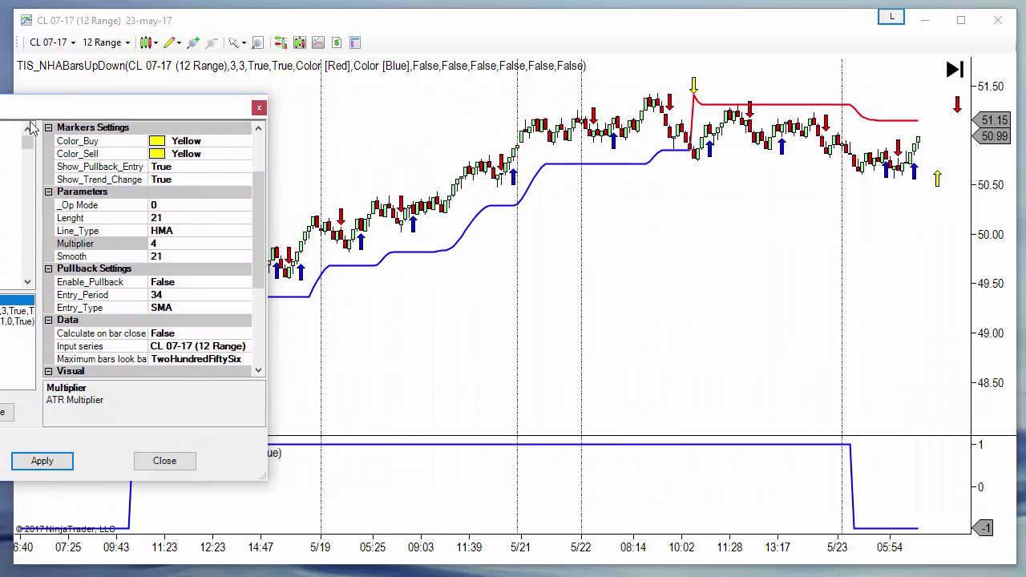
# Set the TIS_SuperTrend multiplier to 3 and apply it to the chart.
pyautogui.click(181, 244)
pyautogui.write('3')
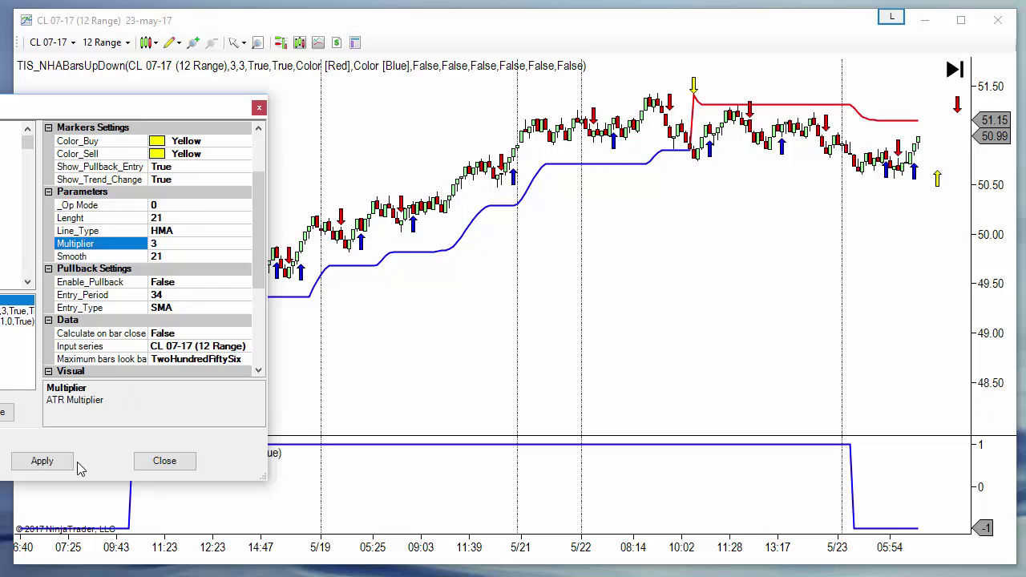
pyautogui.click(64, 467)
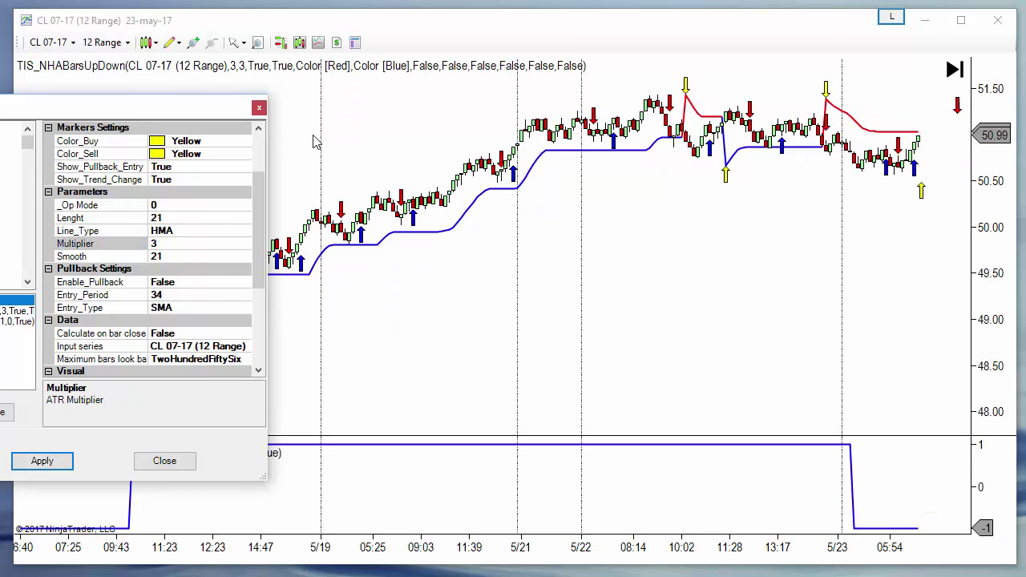
# Set the TIS_SuperTrend multiplier back to 5 and confirm the settings.
pyautogui.moveTo(177, 112); pyautogui.dragTo(154, 107)
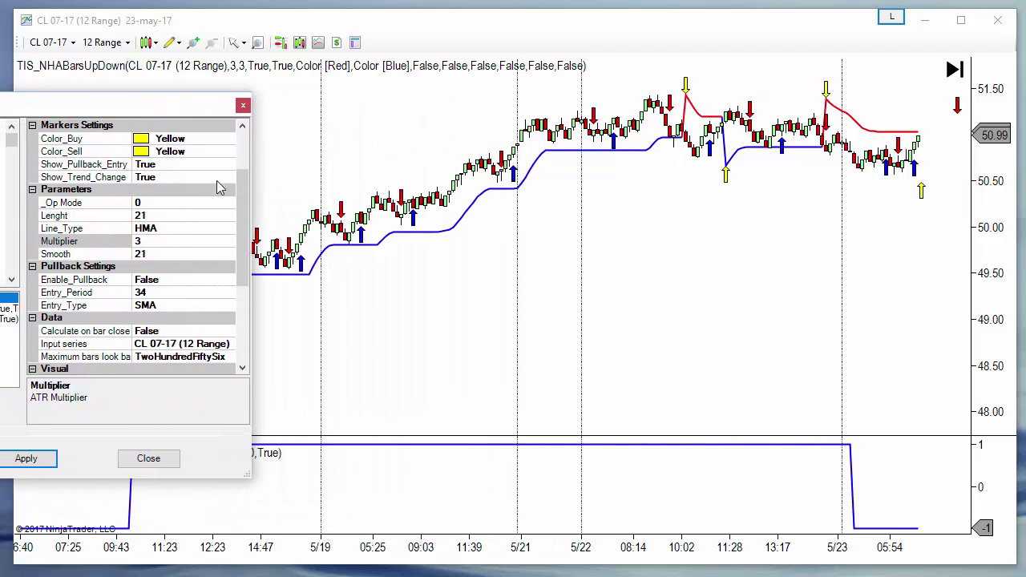
pyautogui.click(158, 242)
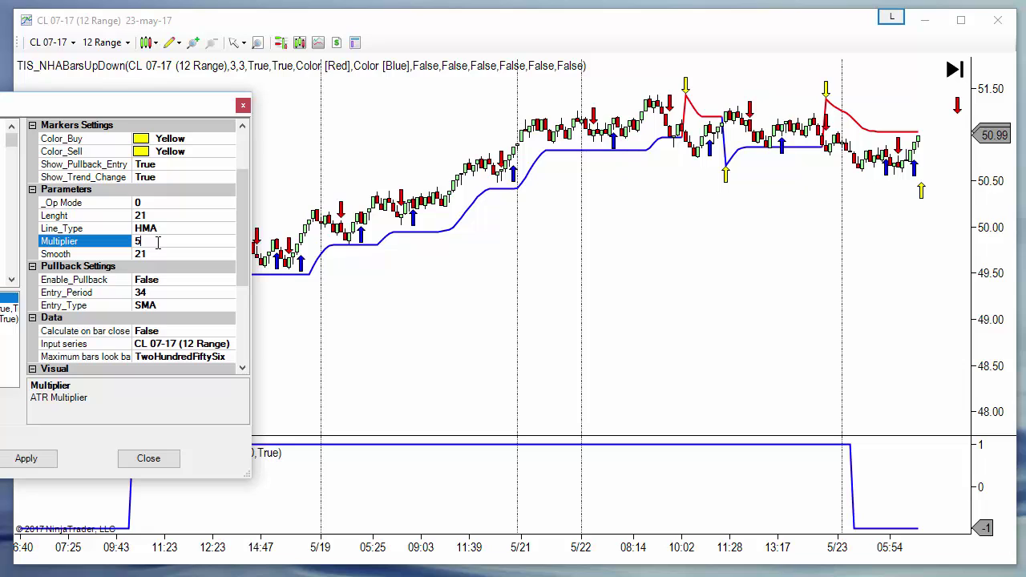
pyautogui.moveTo(148, 109); pyautogui.dragTo(522, 100)
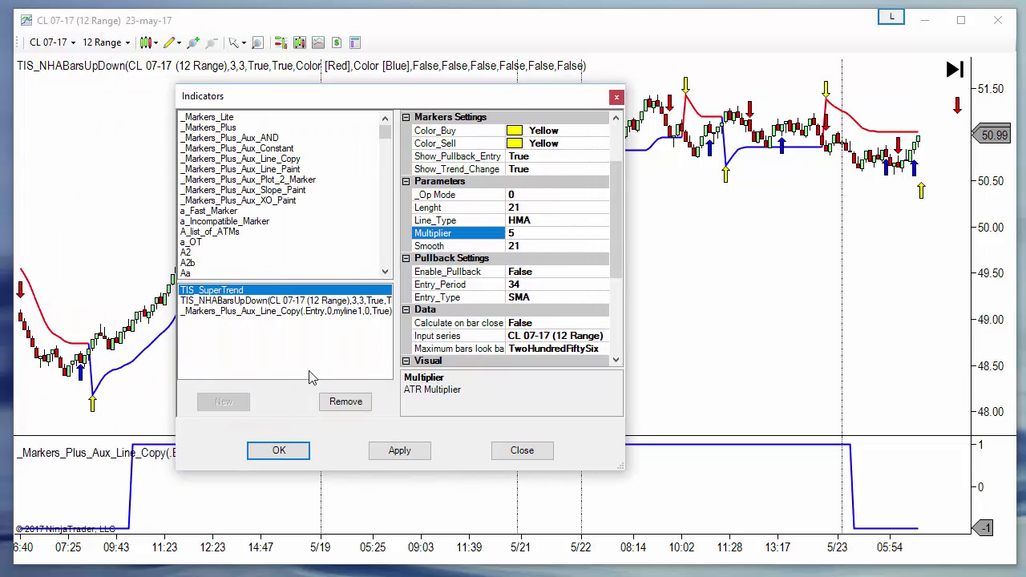
pyautogui.click(275, 448)
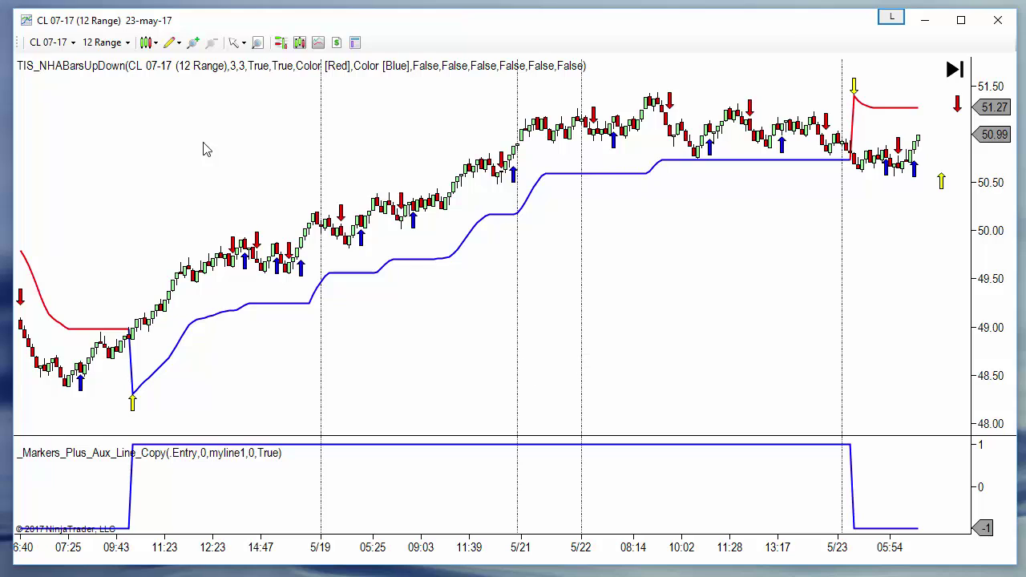
# Add a second TIS_SuperTrend indicator to the chart's indicator list.
pyautogui.click(133, 403)
pyautogui.rightClick(400, 112)
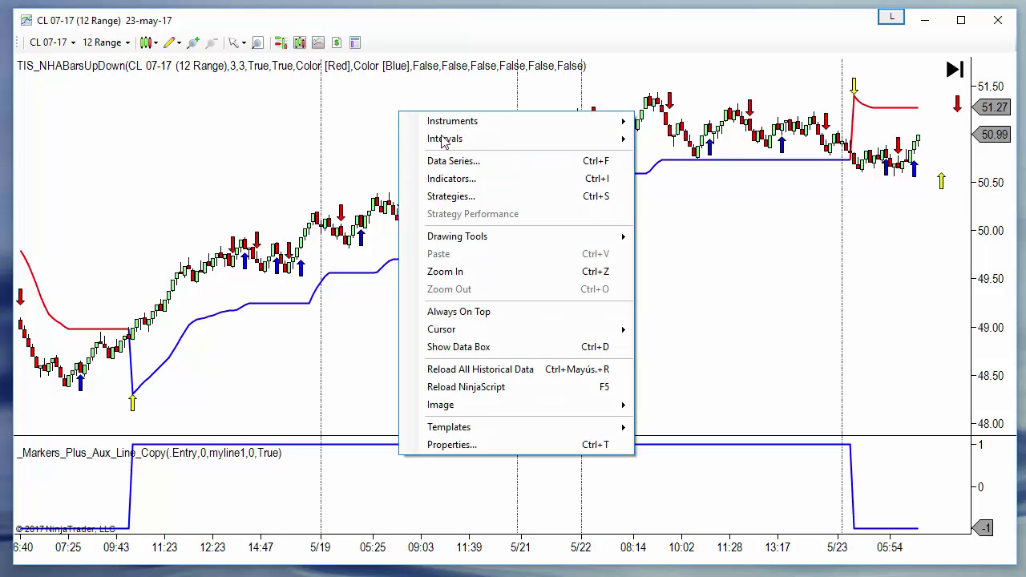
pyautogui.click(452, 179)
pyautogui.moveTo(496, 137); pyautogui.dragTo(497, 250)
pyautogui.scroll(-15, 429, 253)
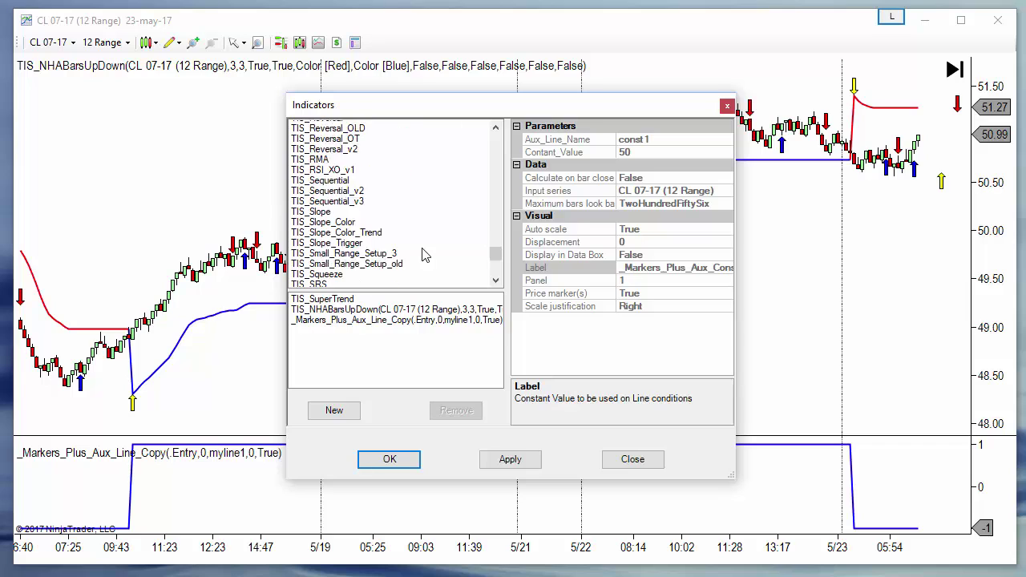
pyautogui.scroll(-2, 339, 217)
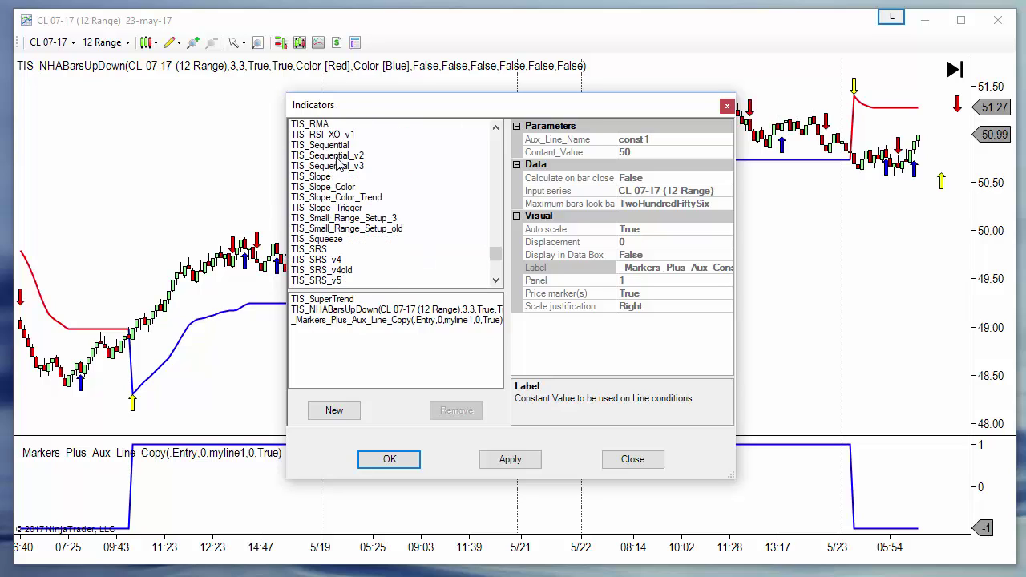
pyautogui.doubleClick(341, 273)
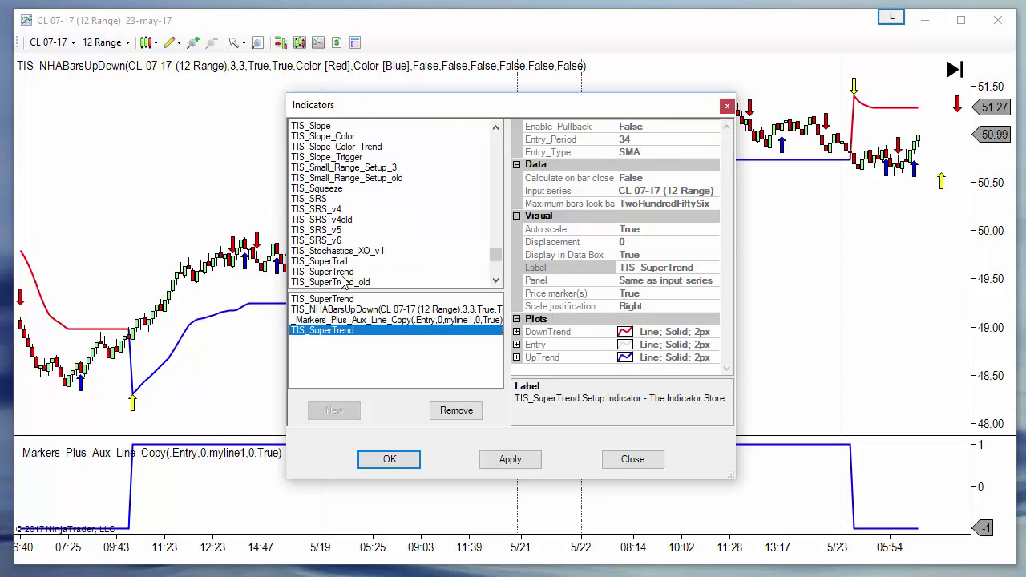
# Set the second TIS_SuperTrend's multiplier to 3 and apply it to the chart.
pyautogui.moveTo(726, 294); pyautogui.dragTo(735, 220)
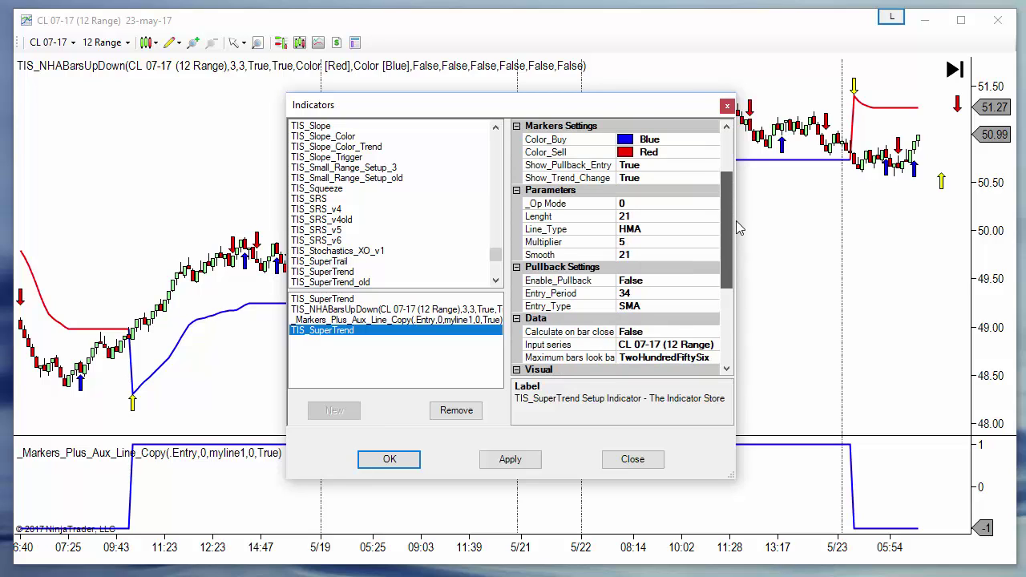
pyautogui.click(640, 242)
pyautogui.write('3')
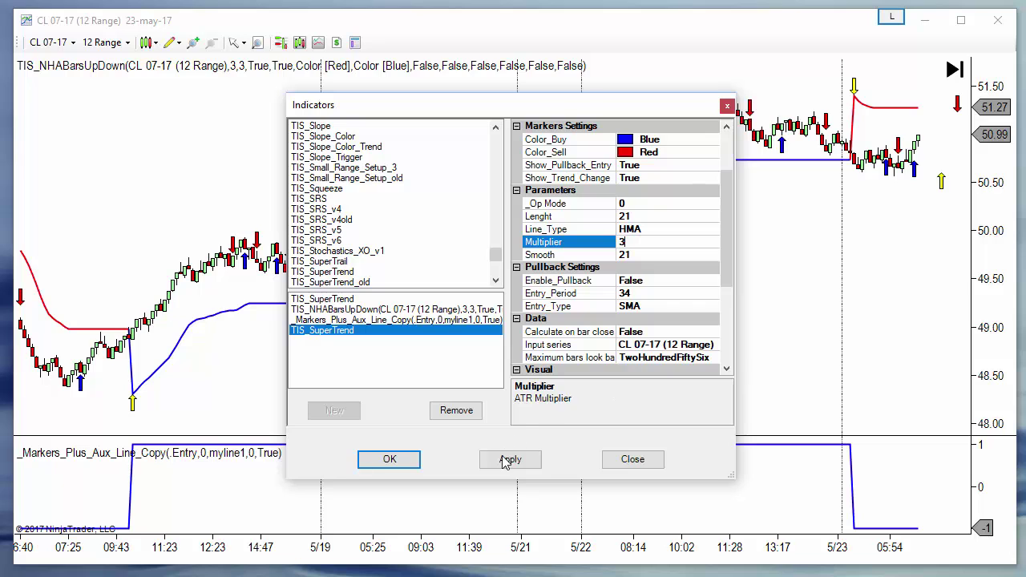
pyautogui.click(505, 461)
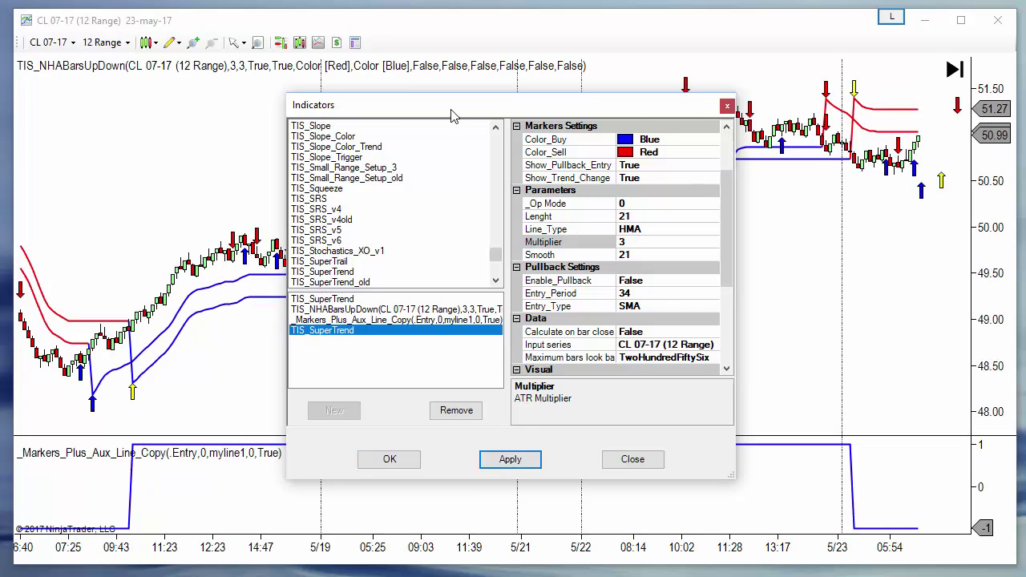
# Set the second TIS_SuperTrend's multiplier to 2, apply it, and close the indicator settings.
pyautogui.moveTo(454, 113); pyautogui.dragTo(629, 146)
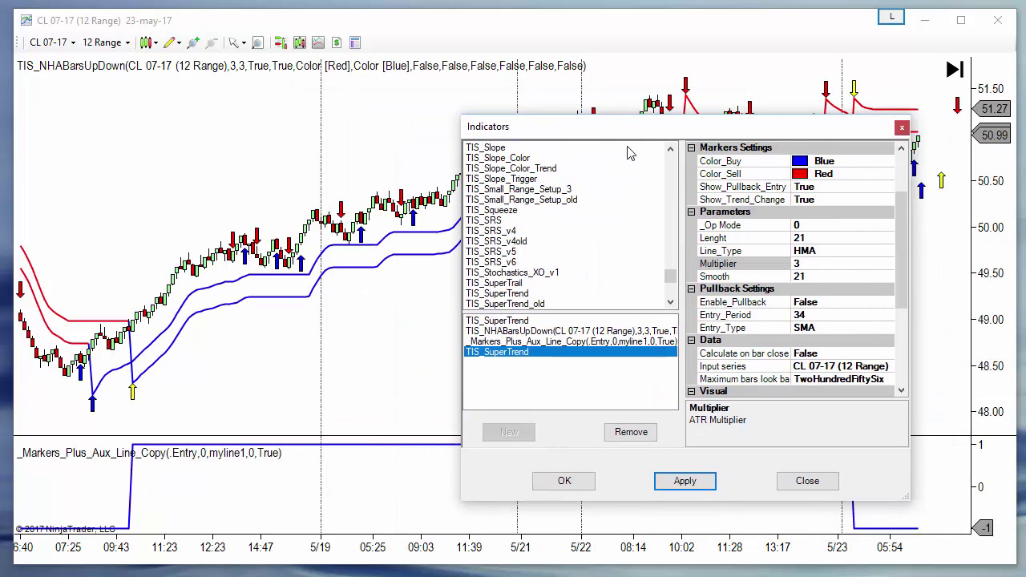
pyautogui.click(818, 263)
pyautogui.write('2')
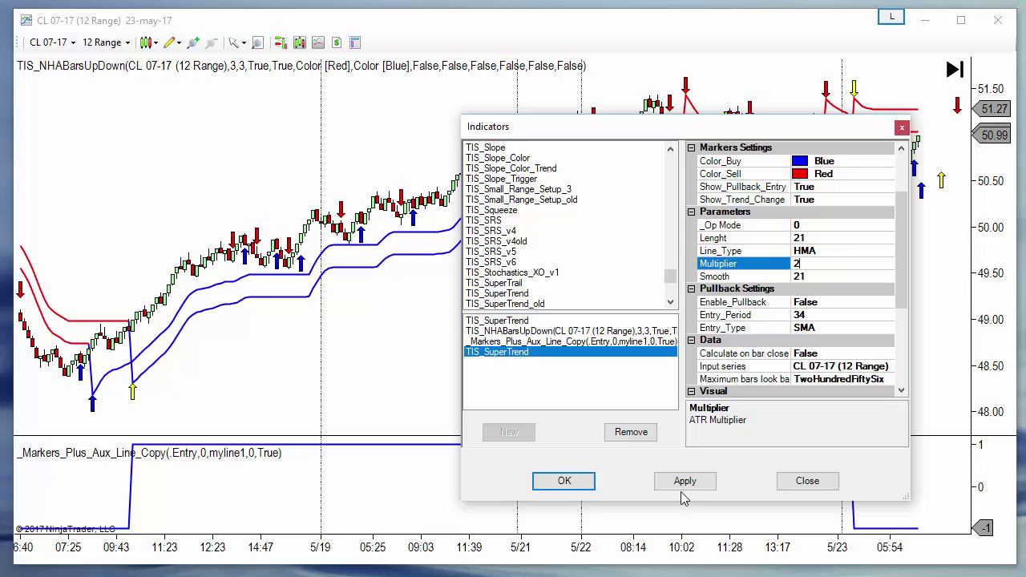
pyautogui.click(685, 483)
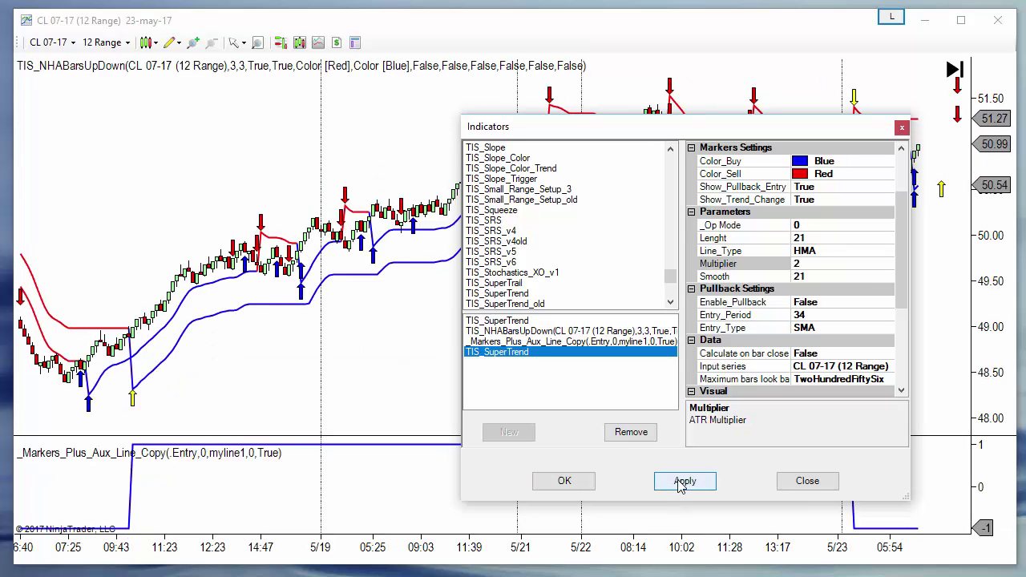
pyautogui.click(797, 483)
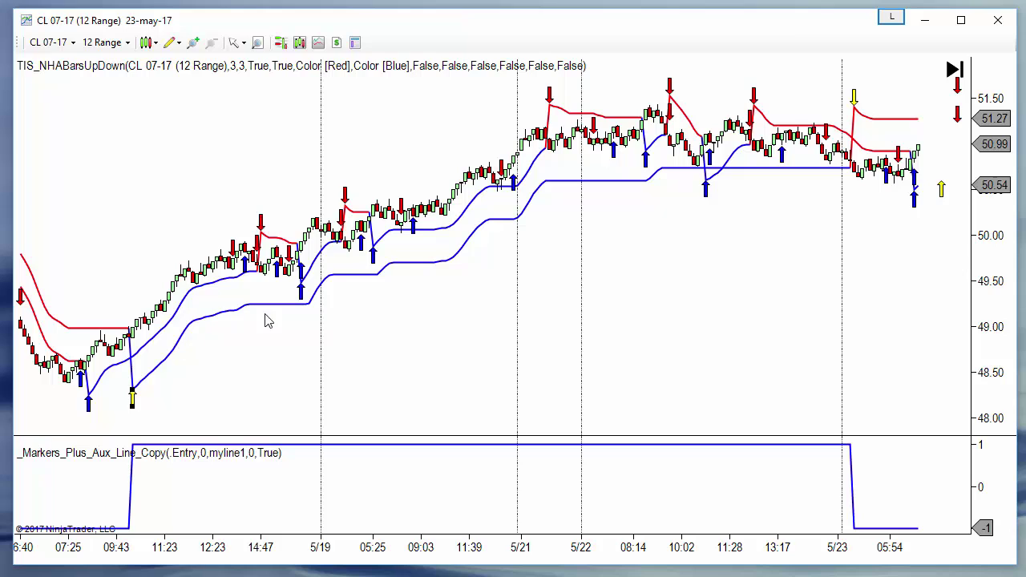
# Examine the slow and fast SuperTrend lines and their entry arrows across the 12 Range chart.
pyautogui.click(319, 300)
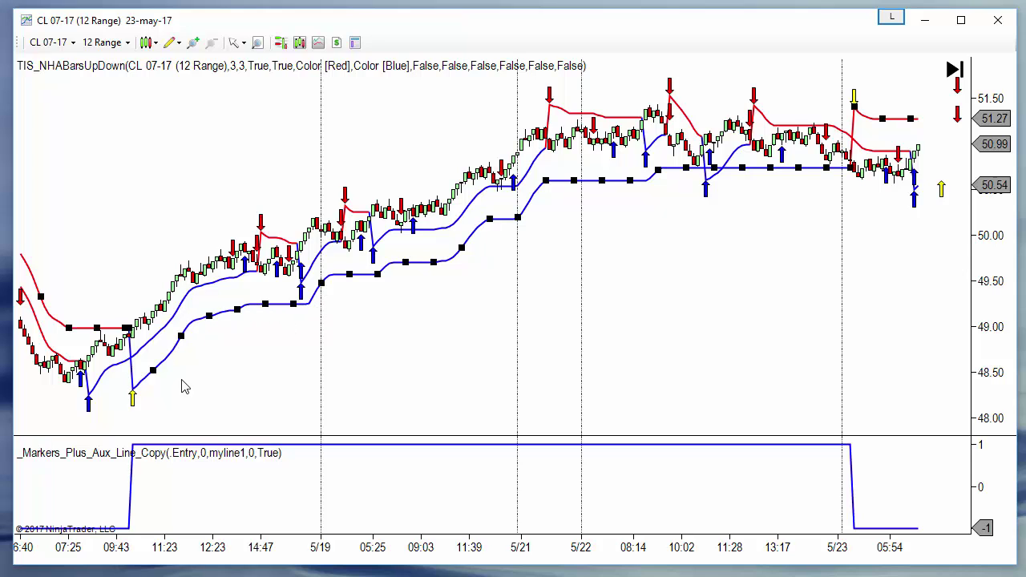
pyautogui.click(92, 409)
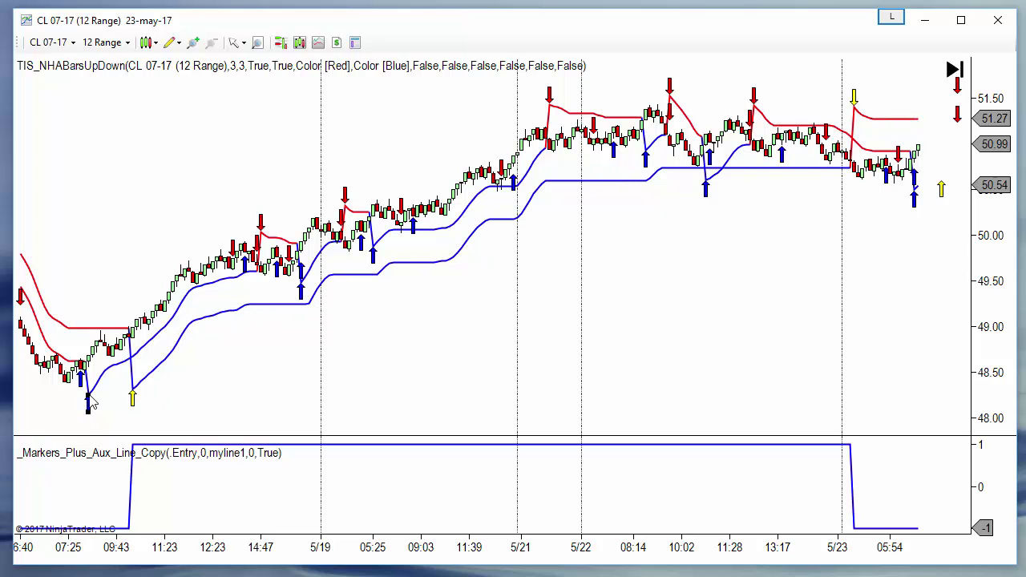
pyautogui.click(97, 328)
pyautogui.click(112, 288)
pyautogui.moveTo(819, 280); pyautogui.dragTo(536, 289)
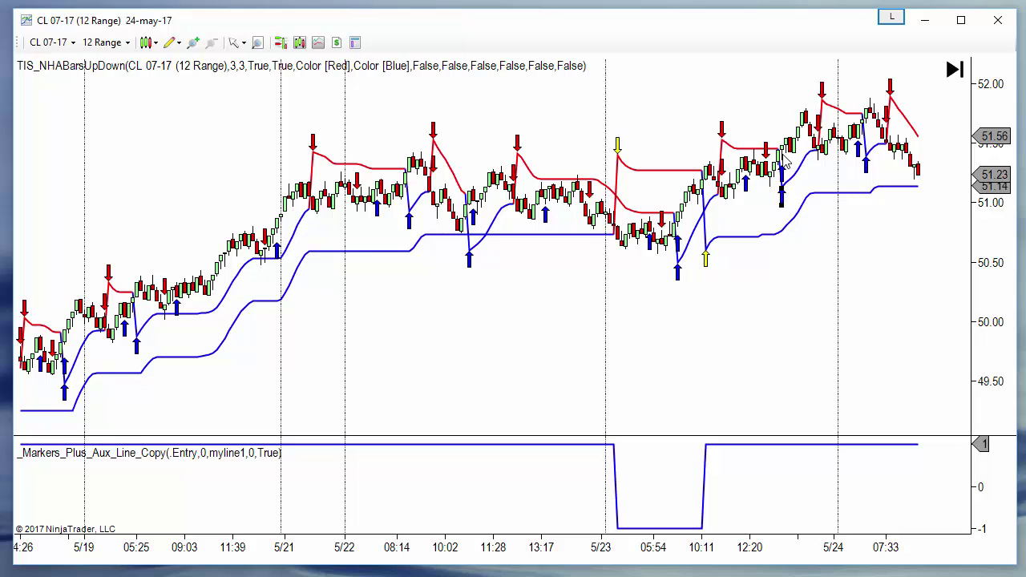
# Remove the fast TIS_SuperTrend from the chart, keeping the slow one.
pyautogui.moveTo(459, 548); pyautogui.dragTo(465, 548)
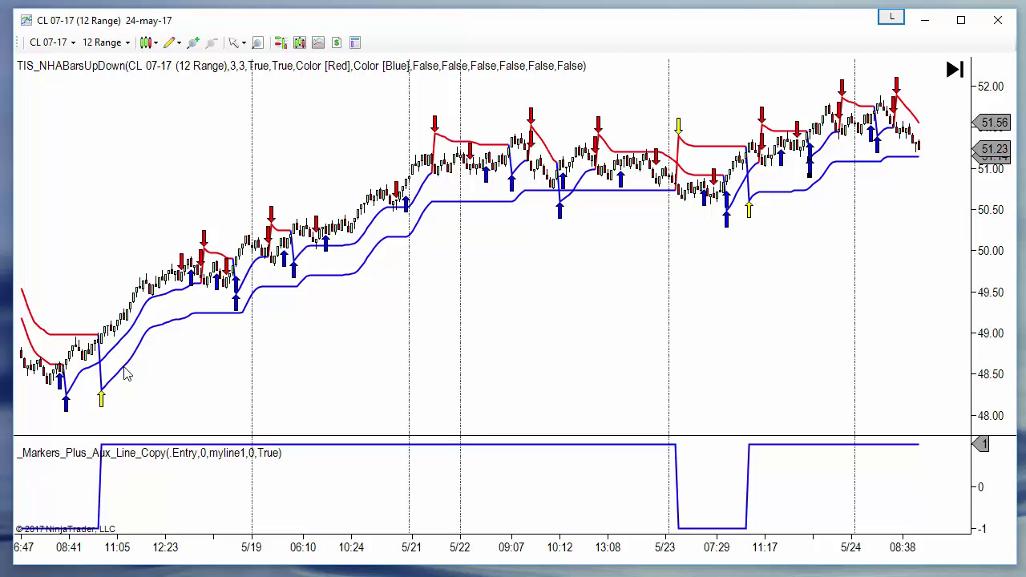
pyautogui.scroll(3, 178, 383)
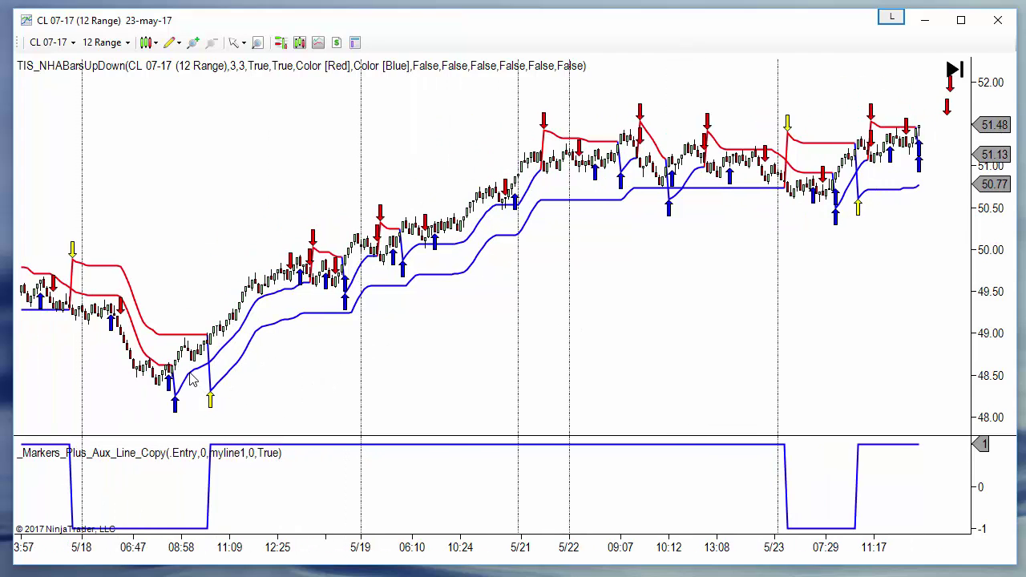
pyautogui.click(193, 382)
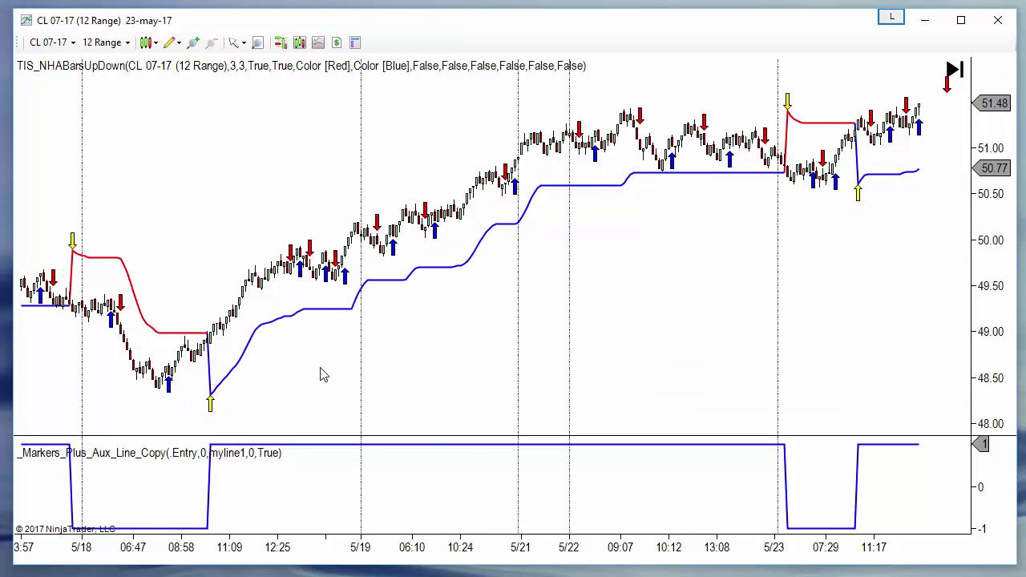
# Review the TIS_NHABarsUpDown parameters in the chart's indicator settings and close them without changes.
pyautogui.moveTo(320, 373); pyautogui.dragTo(548, 384)
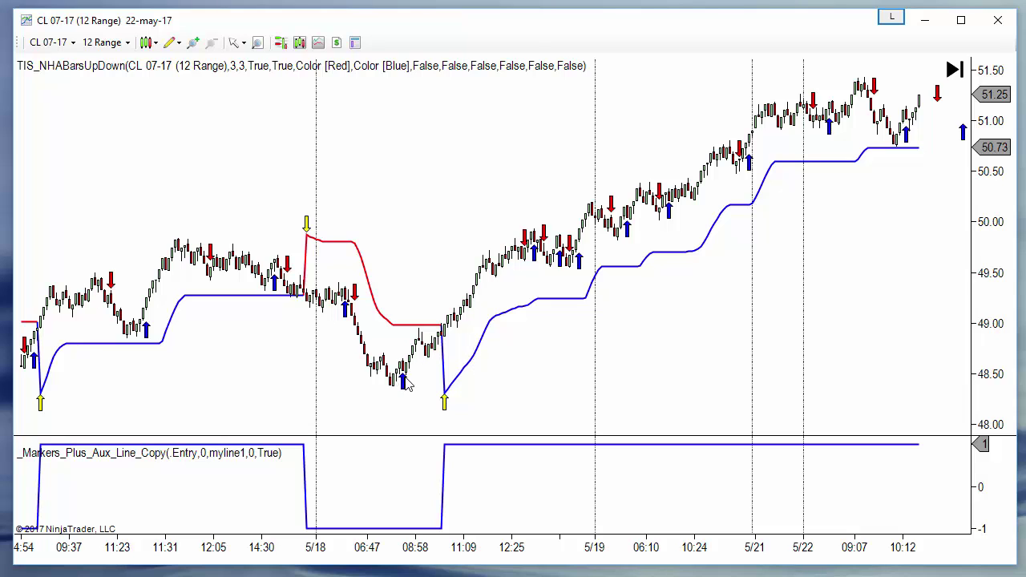
pyautogui.rightClick(440, 217)
pyautogui.click(493, 294)
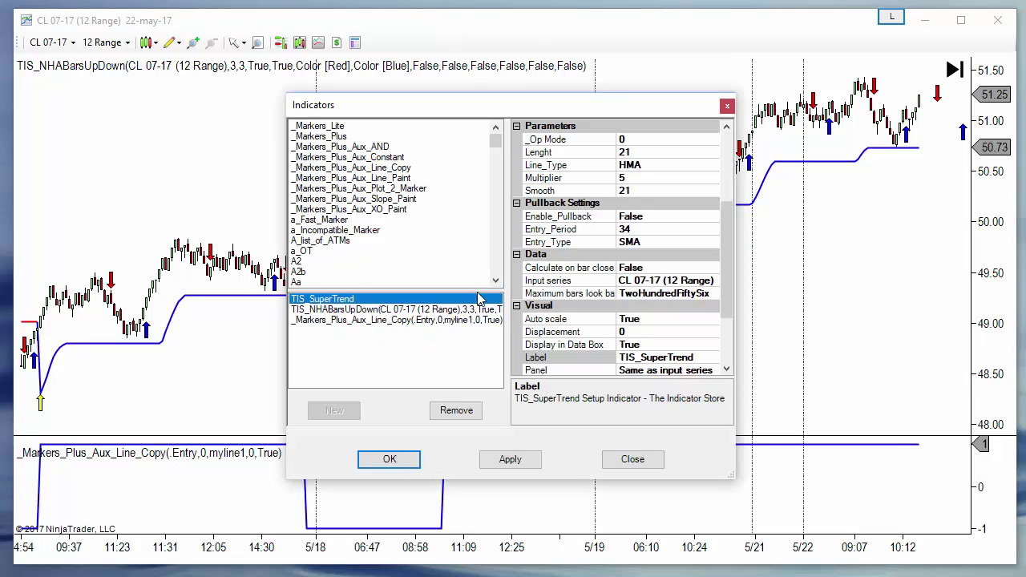
pyautogui.click(338, 311)
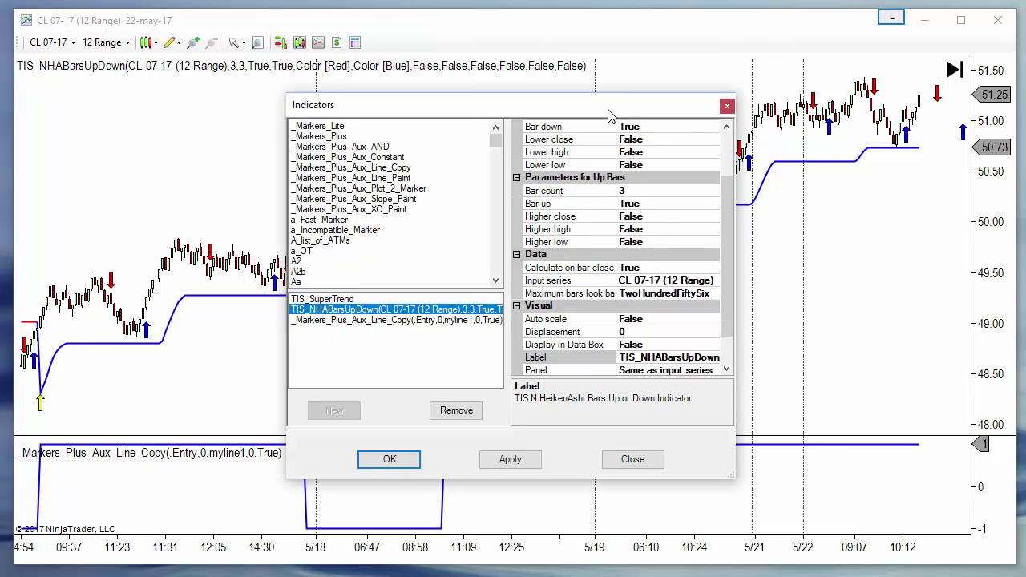
pyautogui.moveTo(609, 116); pyautogui.dragTo(689, 113)
pyautogui.click(714, 459)
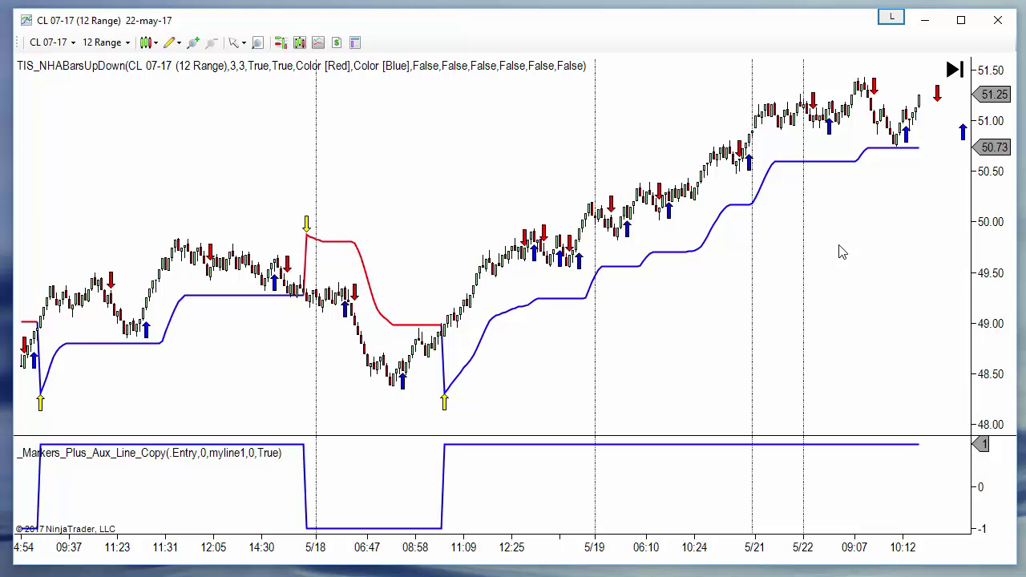
# Examine the red and blue arrows against the slow SuperTrend trend and the auxiliary line's values below the chart.
pyautogui.moveTo(704, 358); pyautogui.dragTo(624, 356)
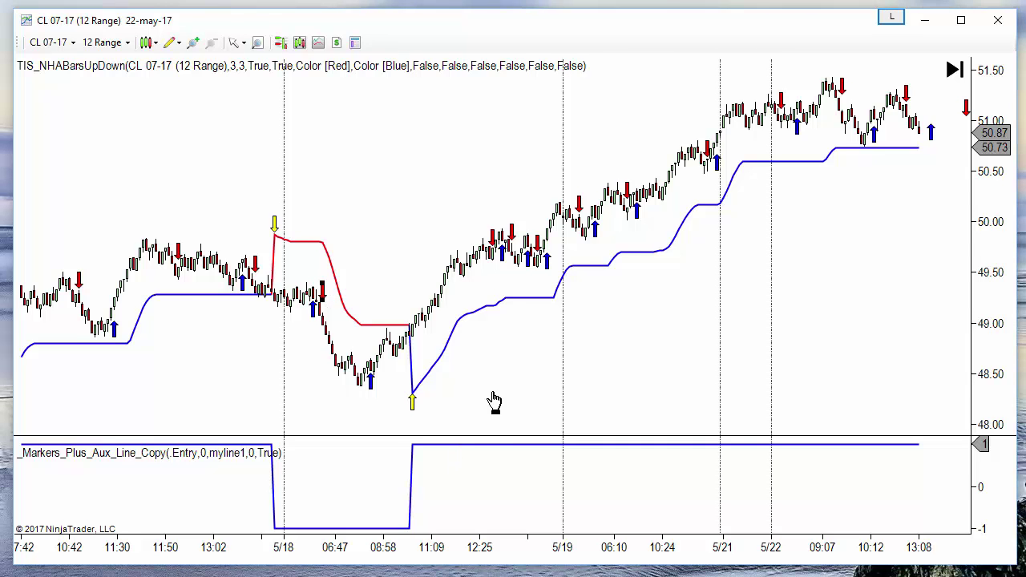
pyautogui.moveTo(493, 401); pyautogui.dragTo(334, 383)
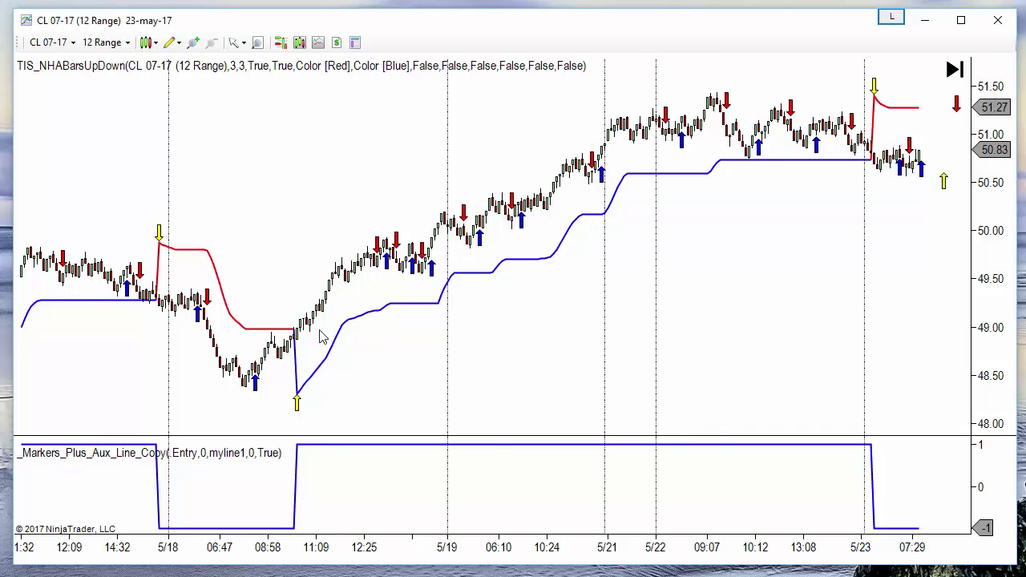
pyautogui.moveTo(318, 331); pyautogui.dragTo(445, 265)
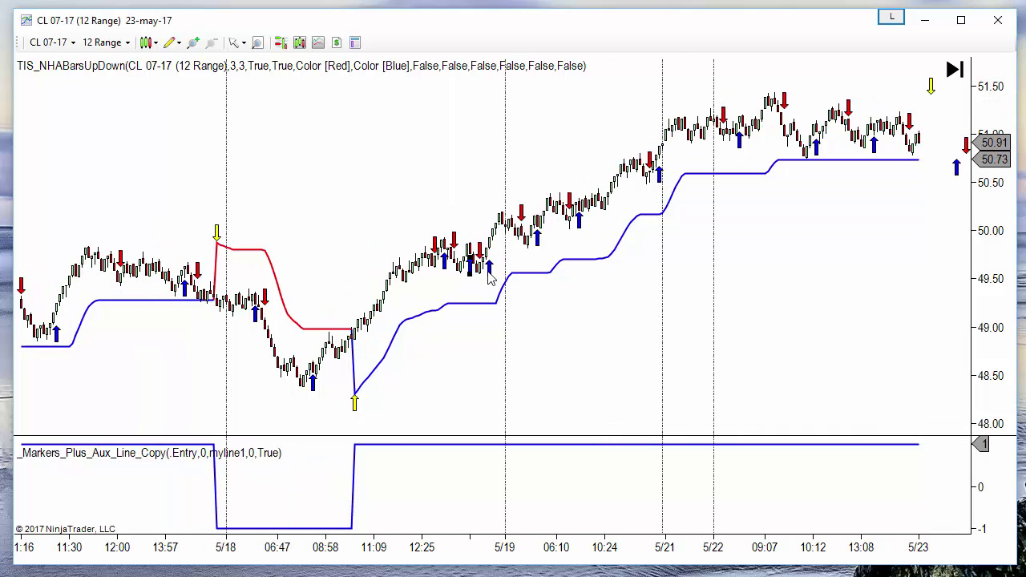
pyautogui.scroll(-10, 467, 291)
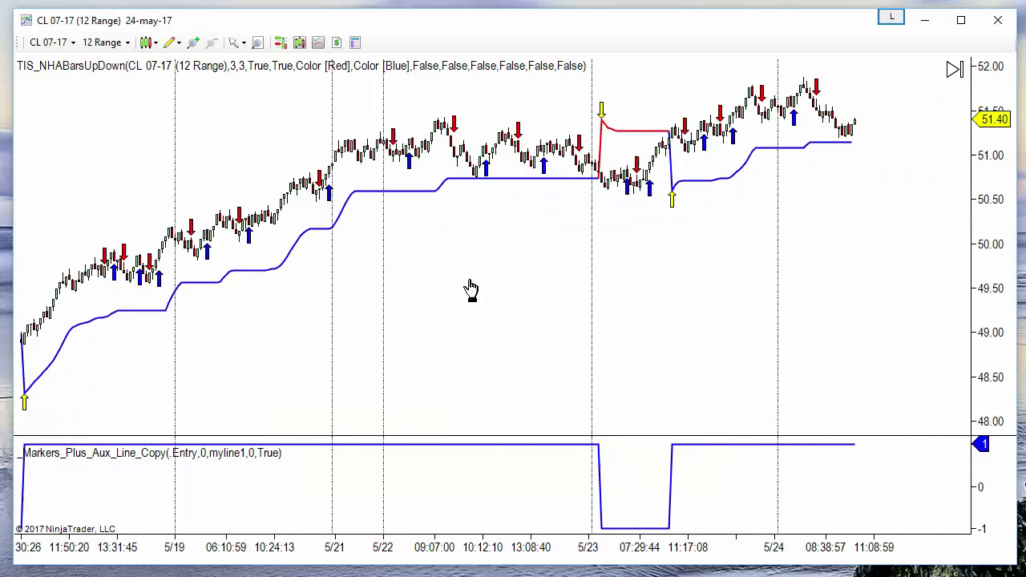
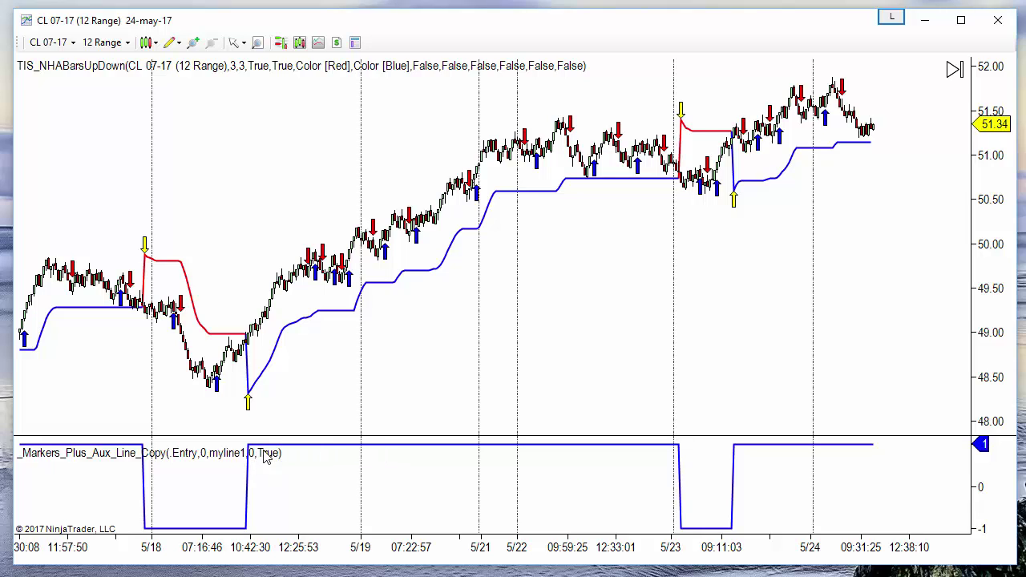
pyautogui.middleClick(427, 472)
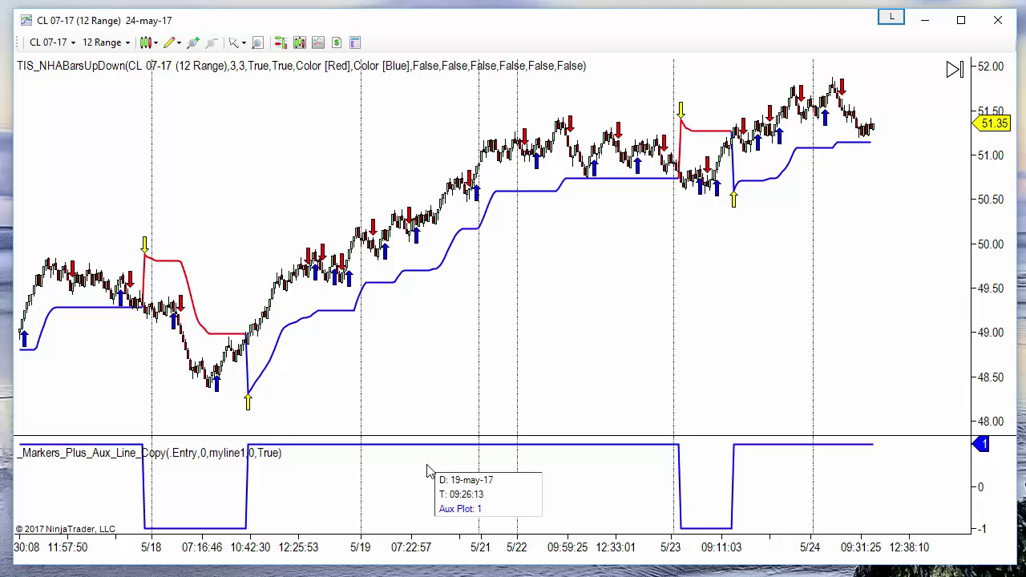
pyautogui.moveTo(427, 472); pyautogui.dragTo(187, 490)
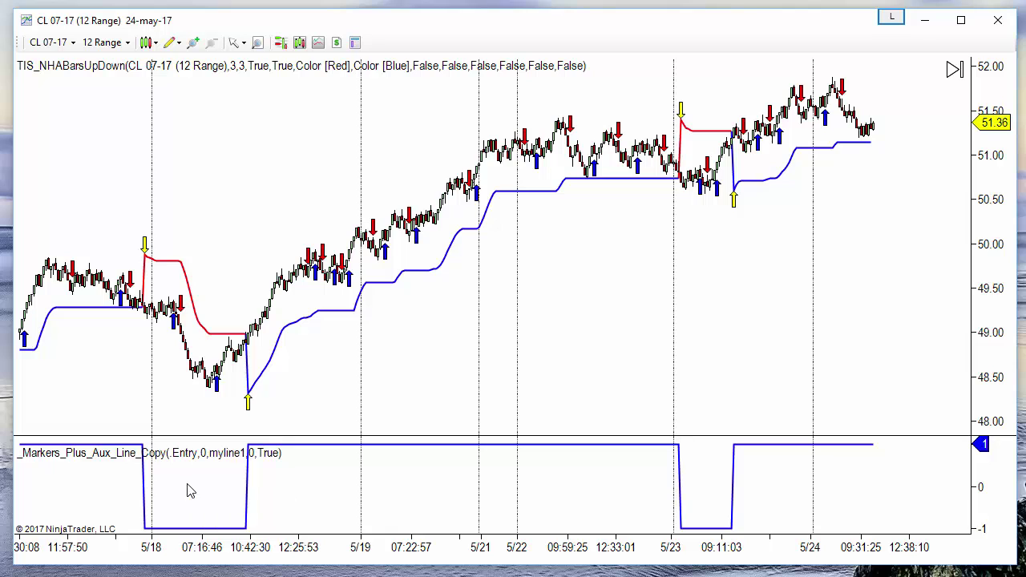
# Open the indicator settings and check the input series and auxiliary line name of _Markers_Plus_Aux_Line_Copy.
pyautogui.rightClick(266, 150)
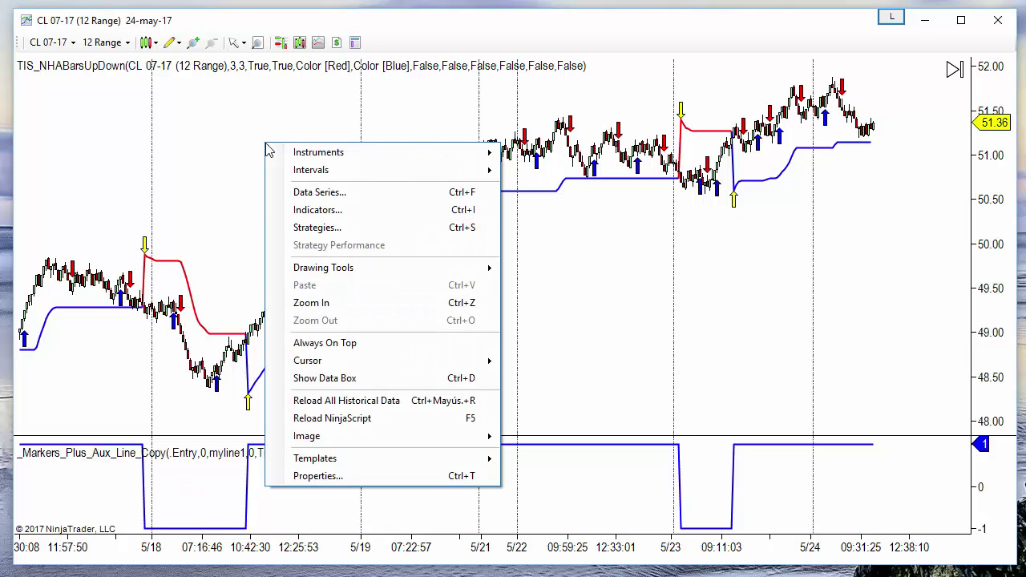
pyautogui.click(331, 208)
pyautogui.moveTo(390, 106); pyautogui.dragTo(525, 97)
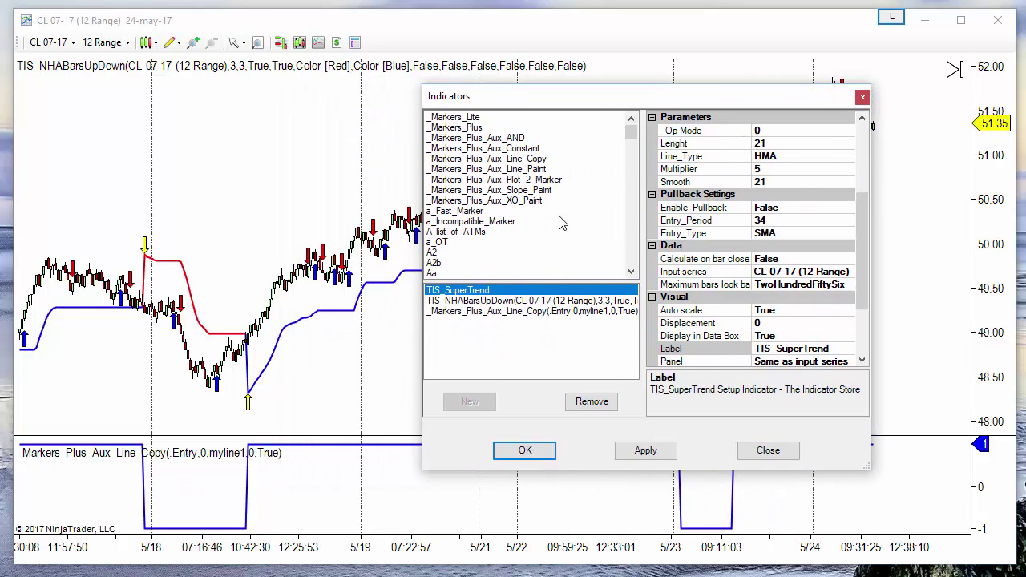
pyautogui.click(493, 313)
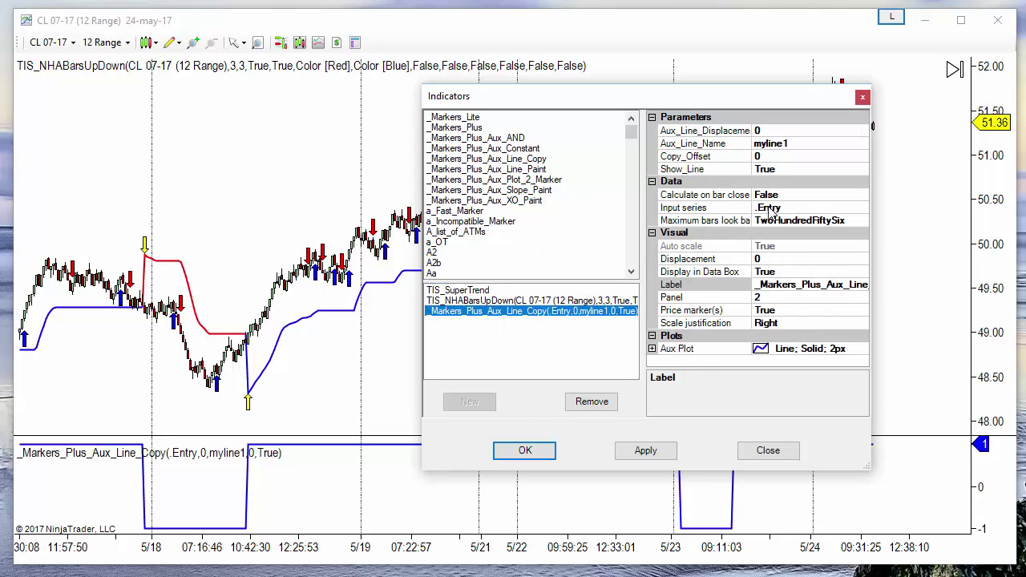
pyautogui.click(785, 142)
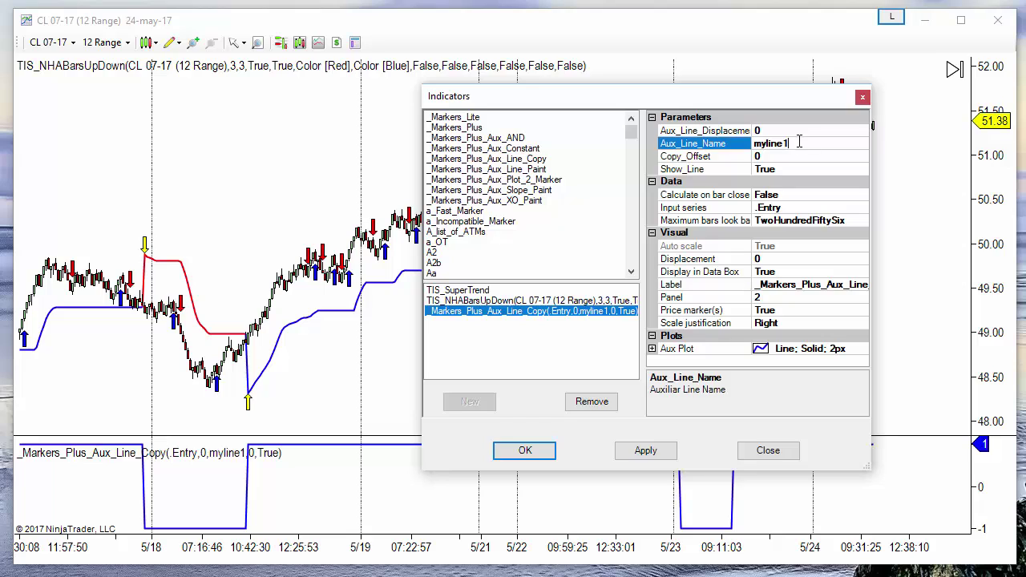
pyautogui.moveTo(797, 143); pyautogui.dragTo(751, 143)
# Add the _Markers_Plus indicator to the chart's indicator list and bring its first parameters into view.
pyautogui.doubleClick(479, 128)
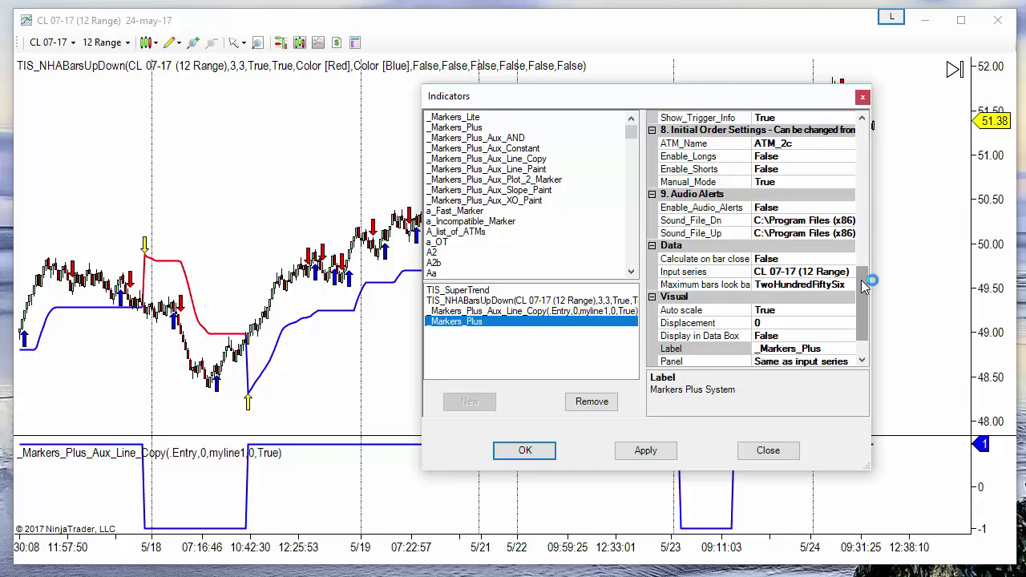
pyautogui.moveTo(862, 284); pyautogui.dragTo(888, 133)
pyautogui.moveTo(747, 100); pyautogui.dragTo(826, 131)
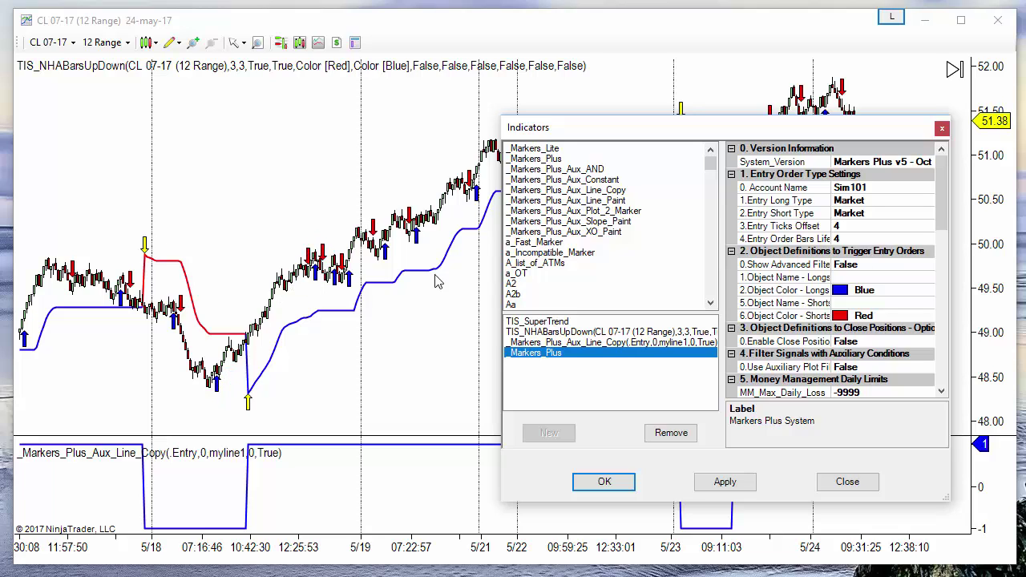
# Set the _Markers_Plus entry object names to ArrowUp for longs and ArrowDown for shorts.
pyautogui.click(856, 278)
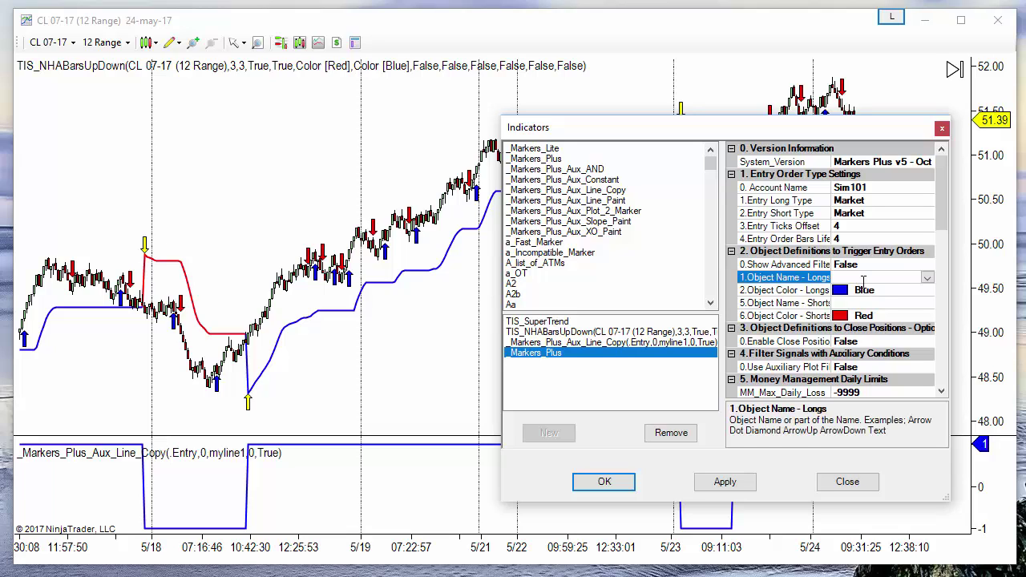
pyautogui.write('ArrowUp')
pyautogui.click(857, 302)
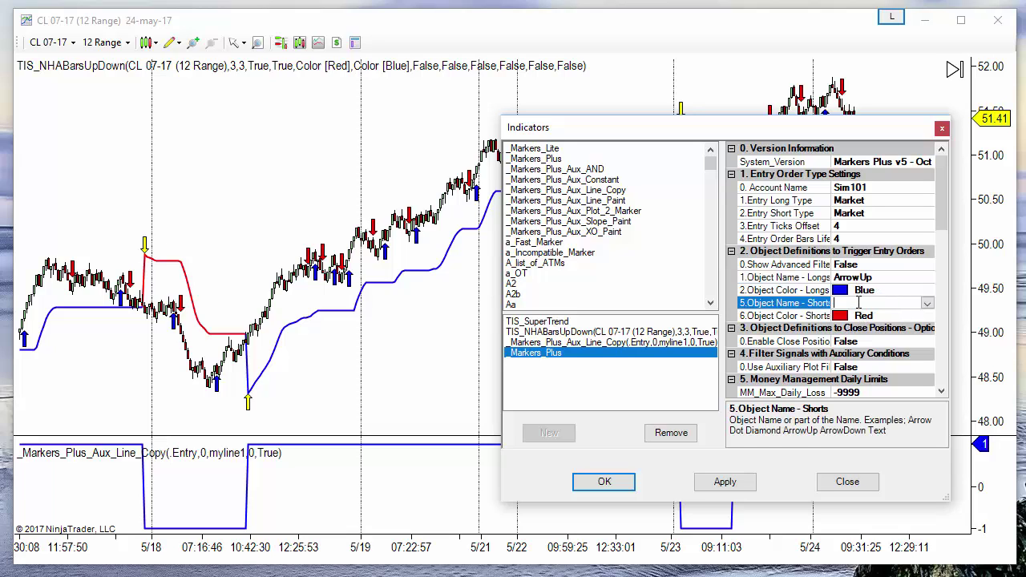
pyautogui.write('ArrowDown')
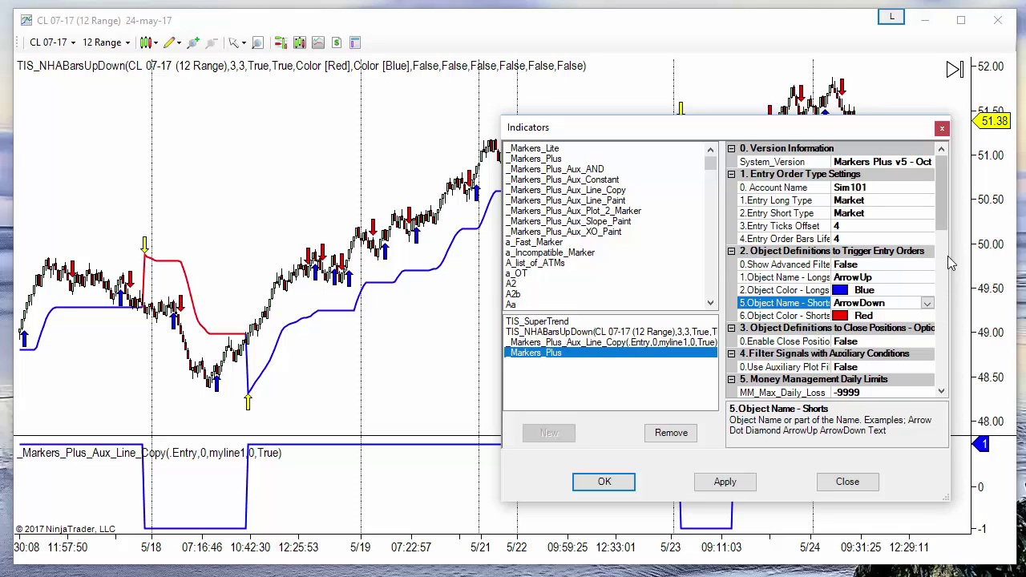
# Enable the auxiliary plot filters in _Markers_Plus and set the long plot name to myline1, keeping its minimum at 0.
pyautogui.moveTo(948, 231); pyautogui.dragTo(945, 258)
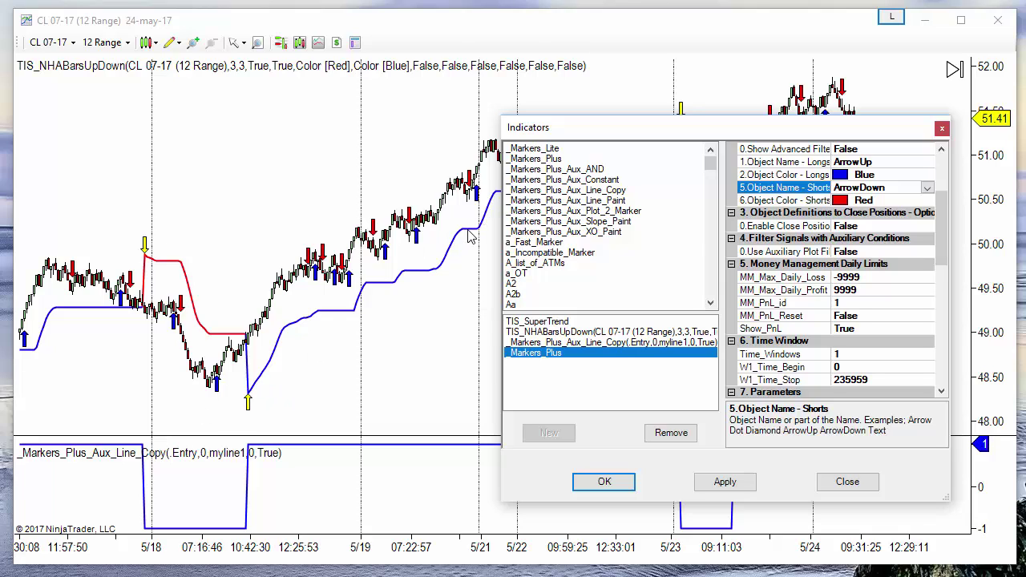
pyautogui.click(884, 252)
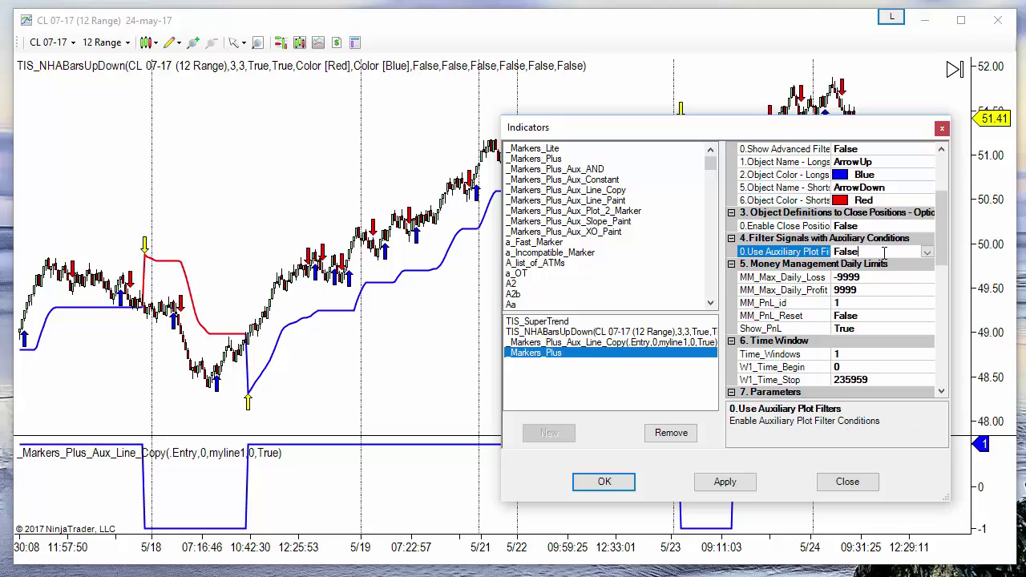
pyautogui.doubleClick(885, 252)
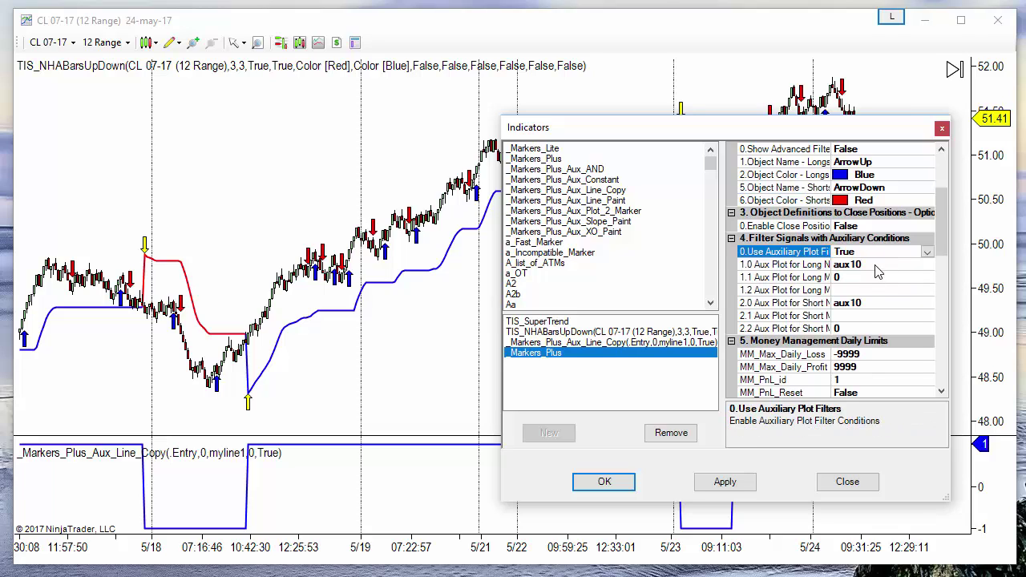
pyautogui.click(875, 266)
pyautogui.write('m')
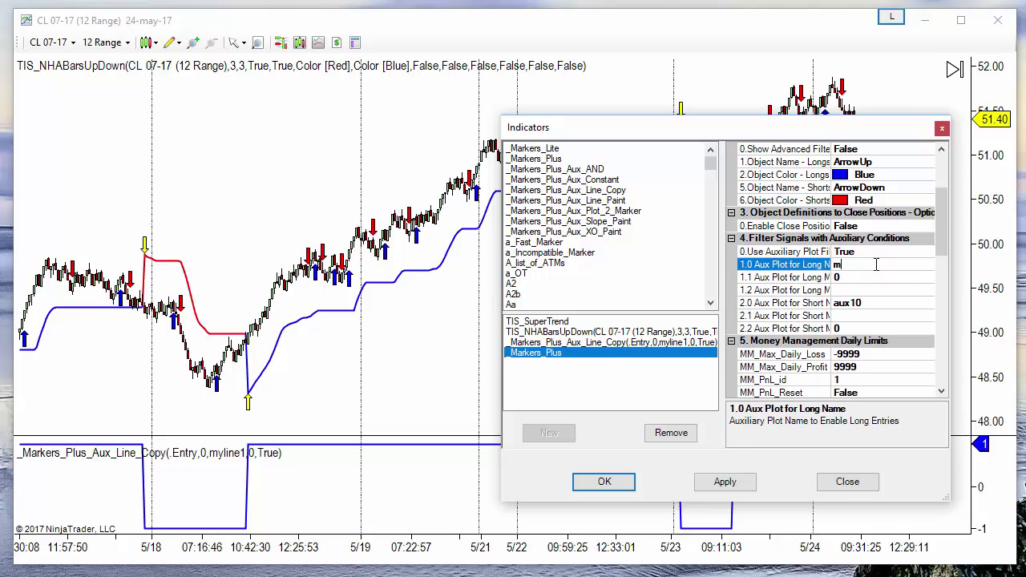
pyautogui.write('yline1')
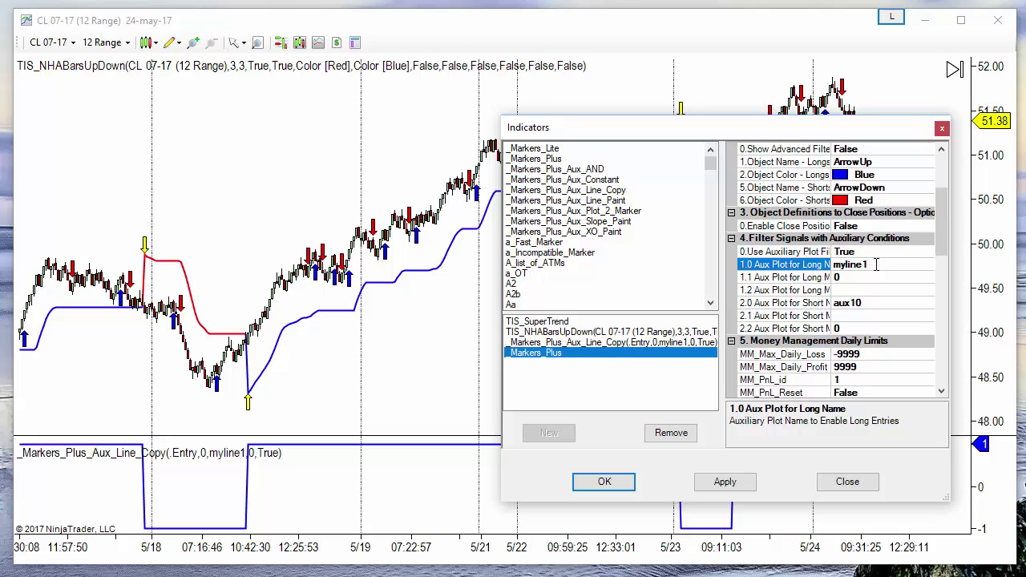
pyautogui.click(846, 277)
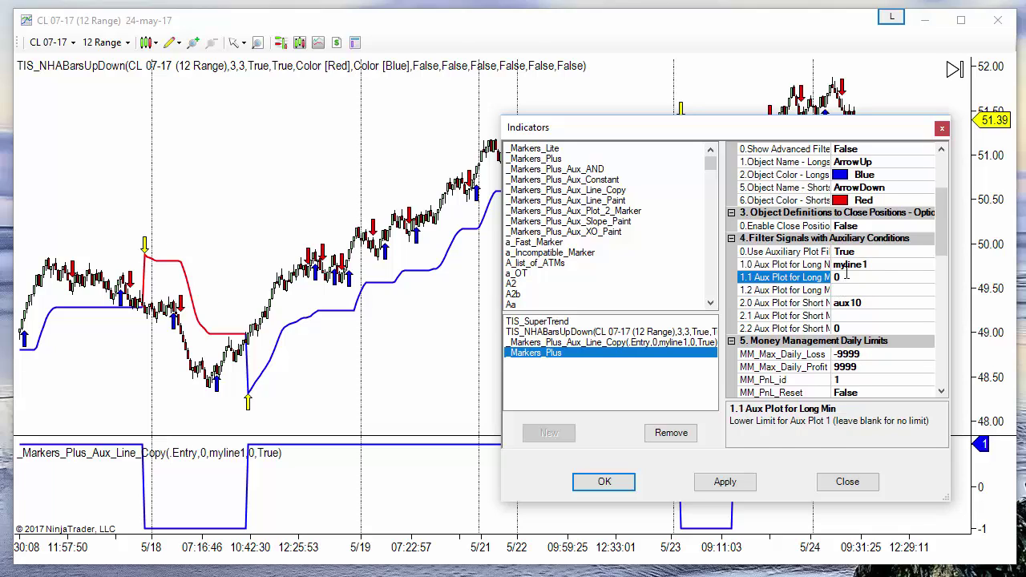
# Set the auxiliary plot name for shorts to myline1, keeping its maximum at 0.
pyautogui.click(878, 302)
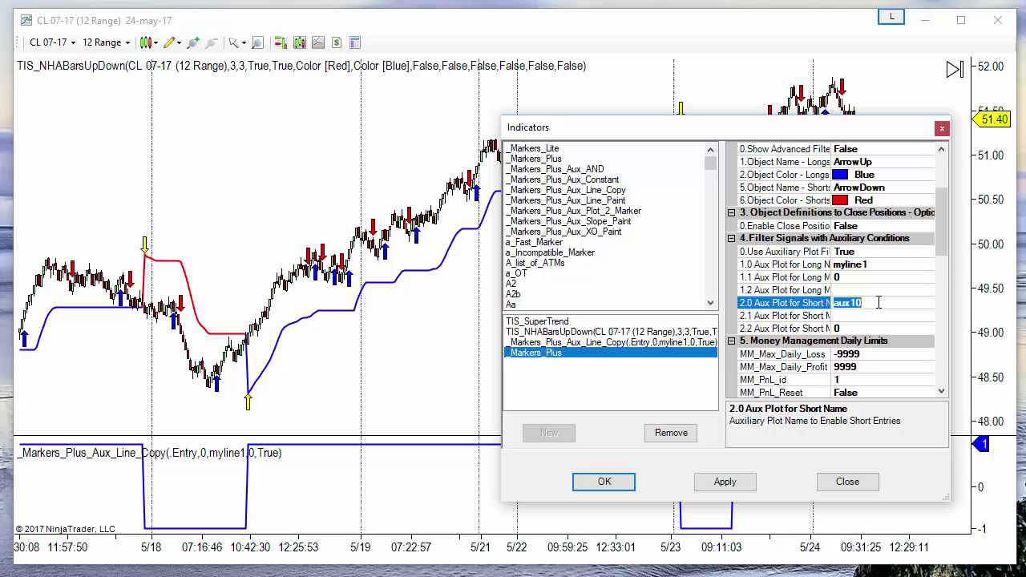
pyautogui.write('myline')
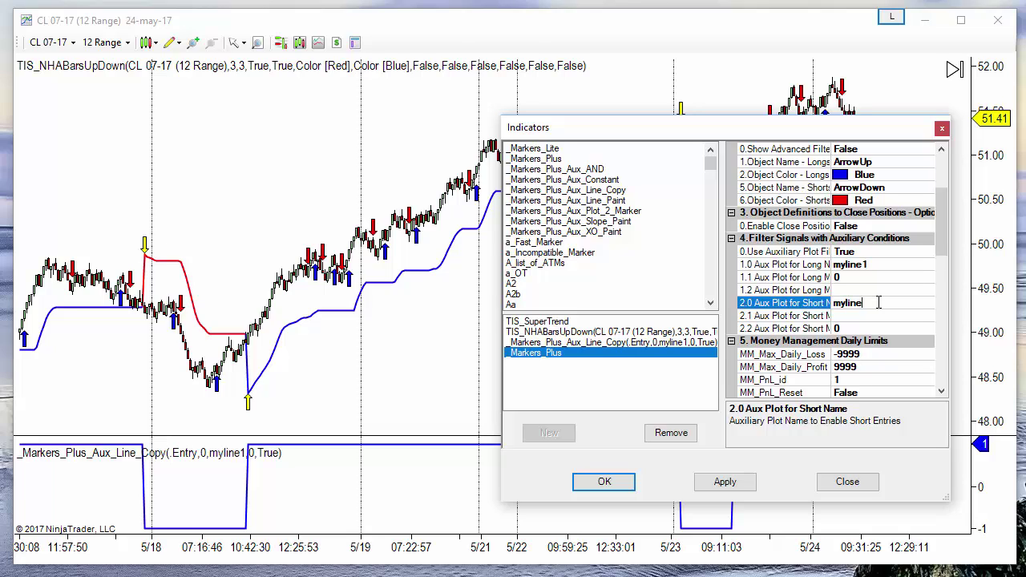
pyautogui.write('1')
pyautogui.click(856, 329)
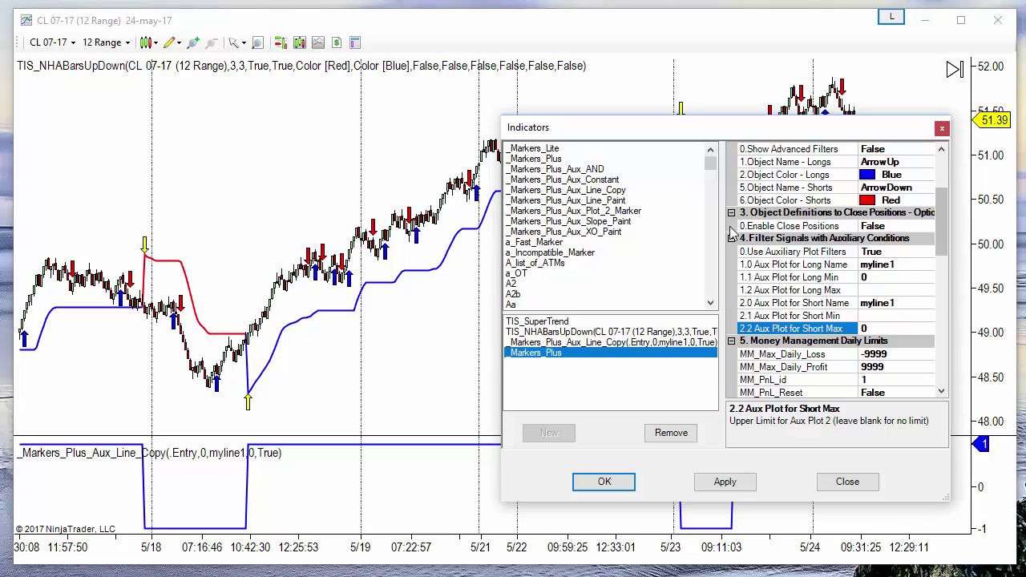
# Enable closing positions in _Markers_Plus and move the indicator settings aside to check the chart's yellow arrows.
pyautogui.click(899, 225)
pyautogui.doubleClick(899, 225)
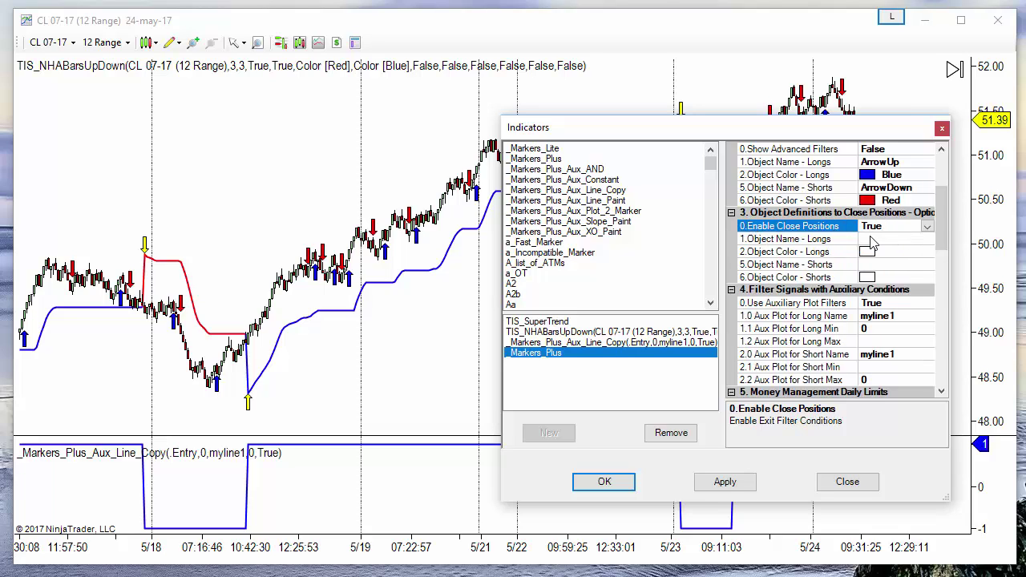
pyautogui.moveTo(782, 128); pyautogui.dragTo(790, 222)
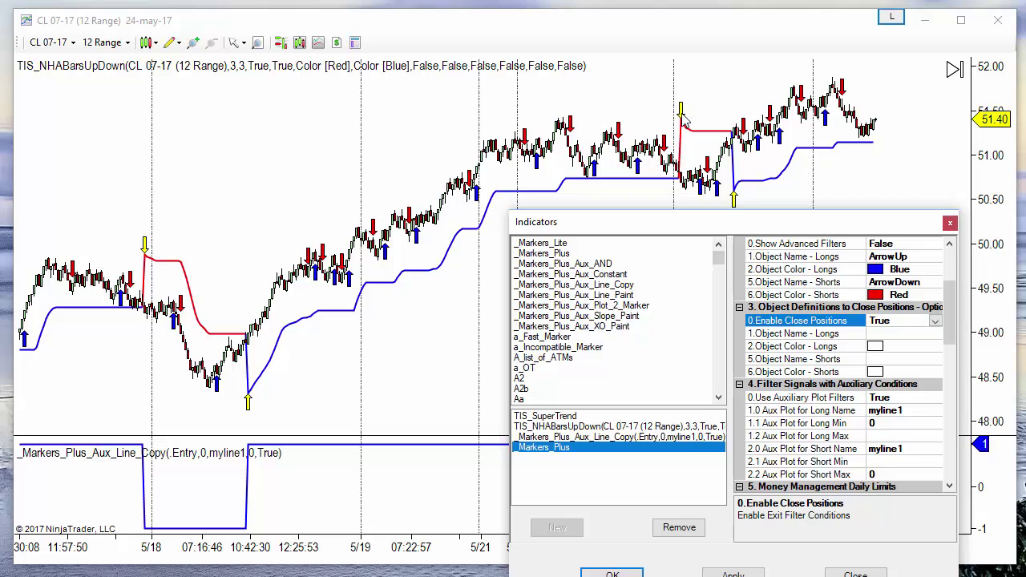
pyautogui.moveTo(697, 222); pyautogui.dragTo(605, 136)
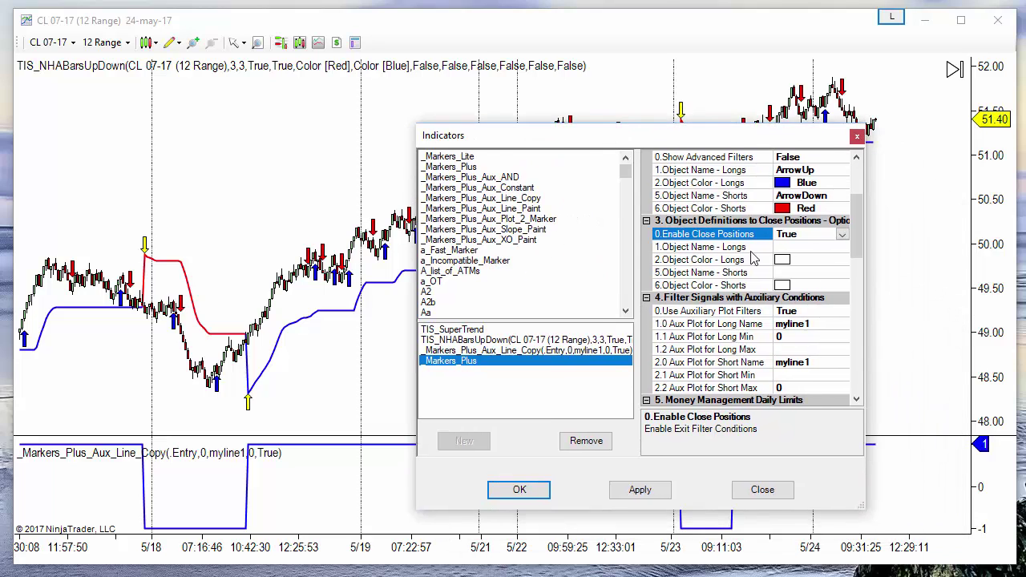
# Set the close-position object for longs to ArrowDown in yellow, keeping ArrowUp as the long entry object.
pyautogui.click(795, 246)
pyautogui.write('Arrow')
pyautogui.scroll(2, 793, 245)
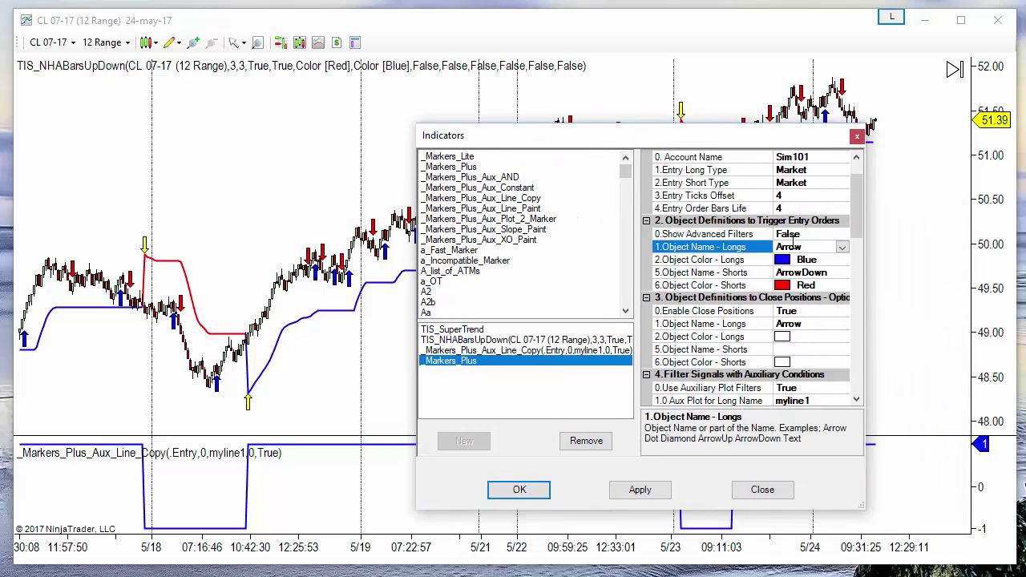
pyautogui.write('Up')
pyautogui.click(836, 324)
pyautogui.click(841, 323)
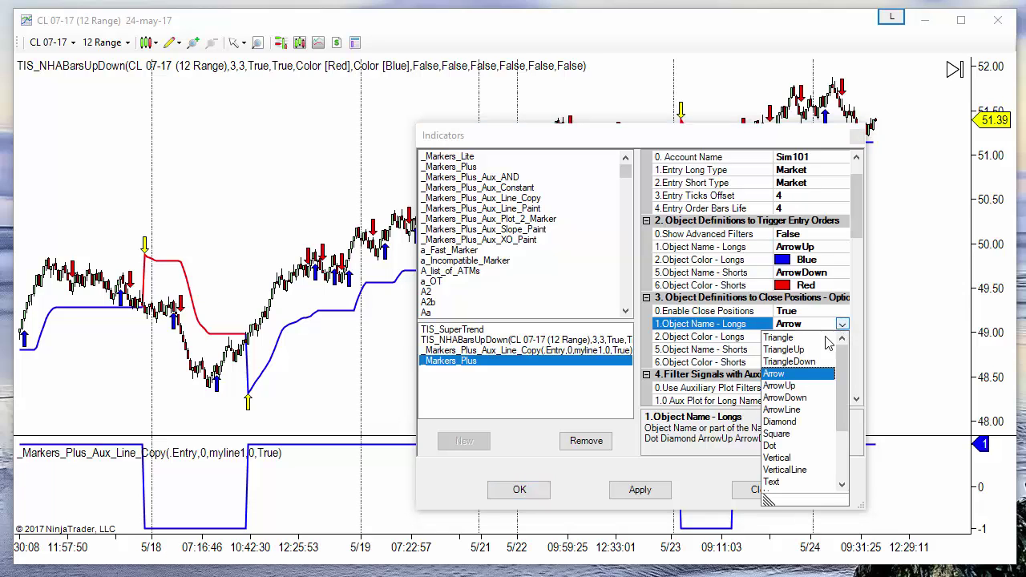
pyautogui.click(797, 398)
pyautogui.click(809, 375)
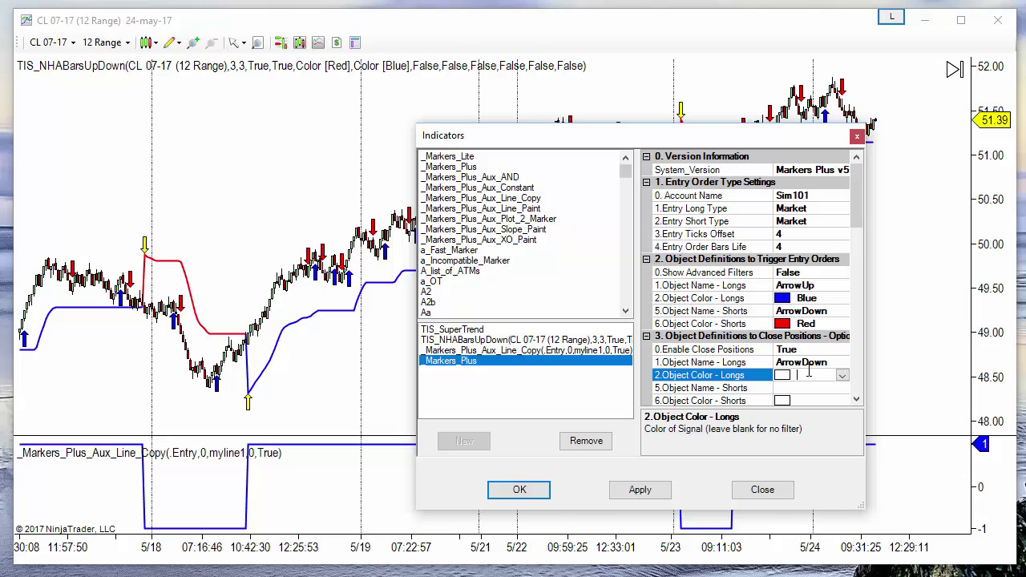
pyautogui.write('yellow')
# Set the close-position object for shorts to ArrowUp in yellow and confirm the _Markers_Plus settings on the chart.
pyautogui.click(790, 389)
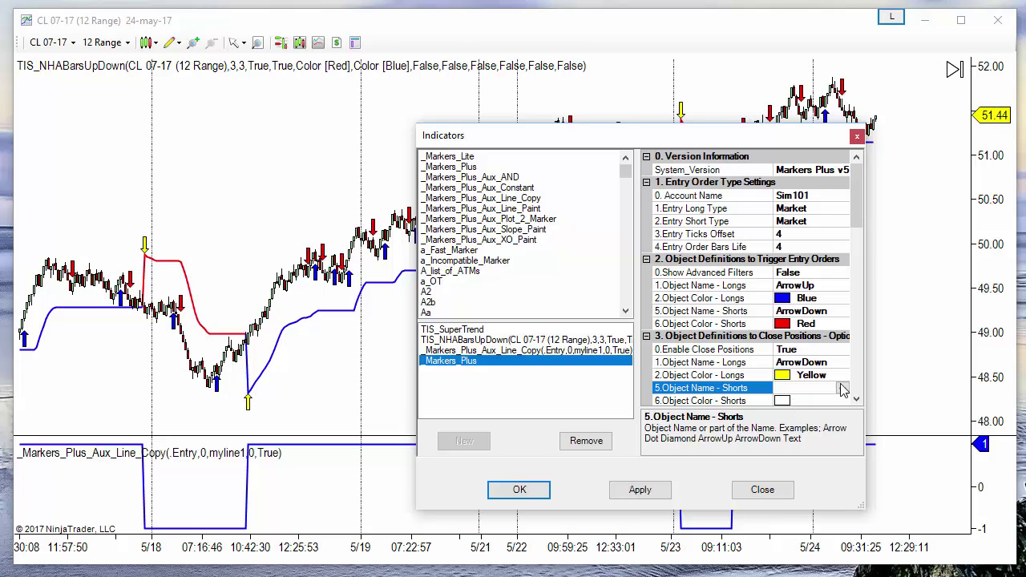
pyautogui.click(842, 388)
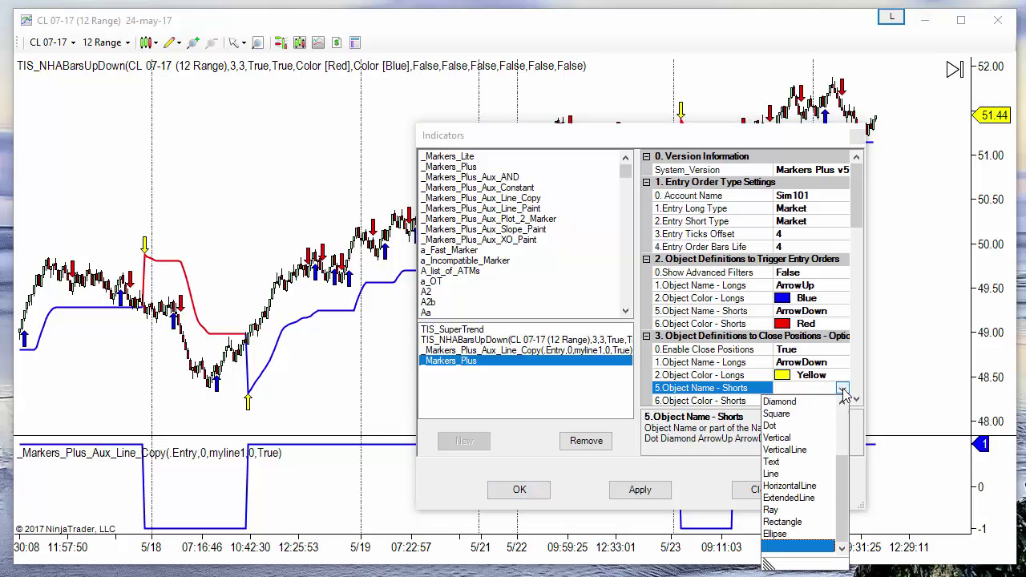
pyautogui.scroll(2, 808, 447)
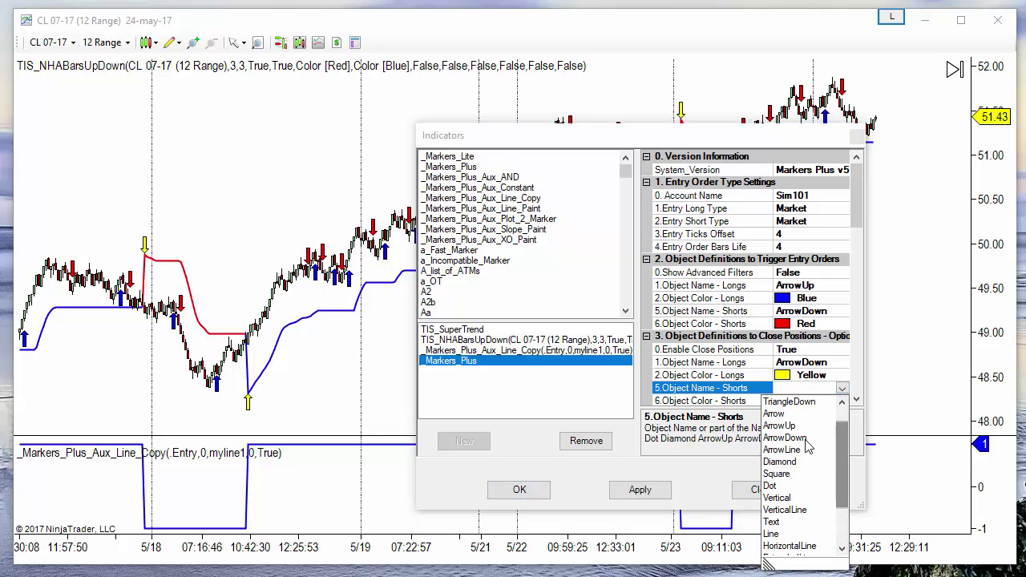
pyautogui.click(781, 425)
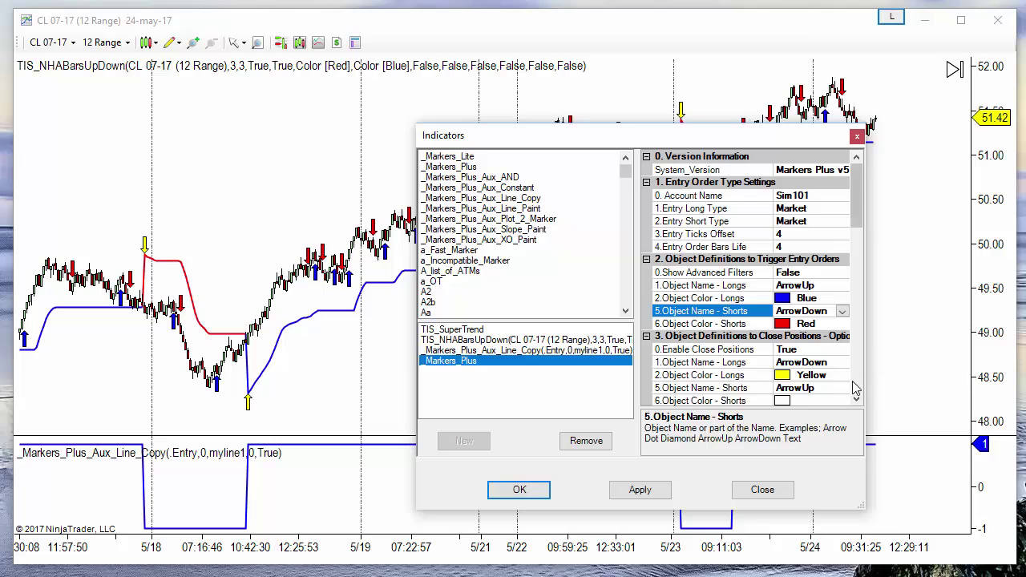
pyautogui.scroll(-1, 855, 389)
pyautogui.click(810, 362)
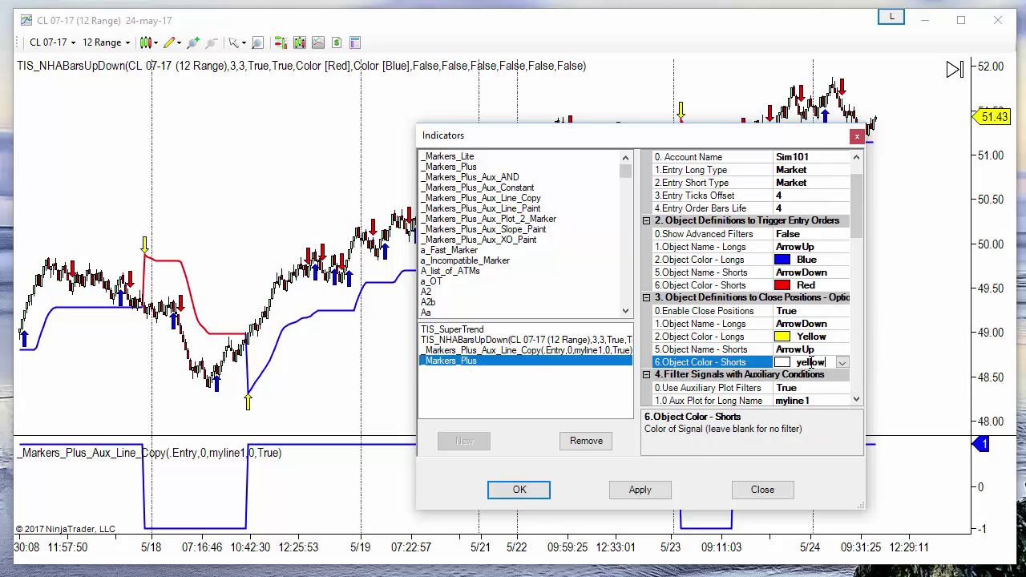
pyautogui.click(827, 337)
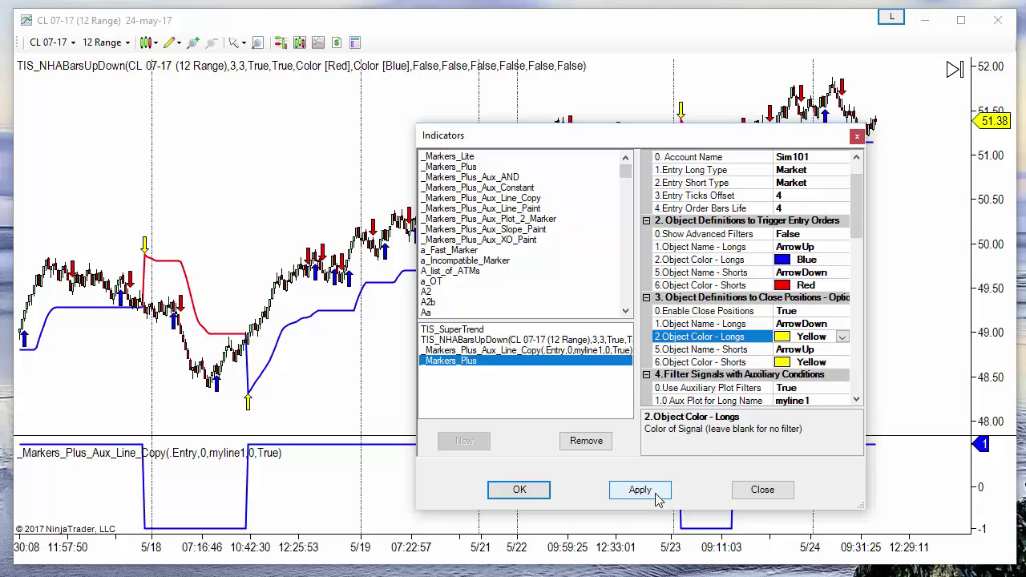
pyautogui.click(519, 492)
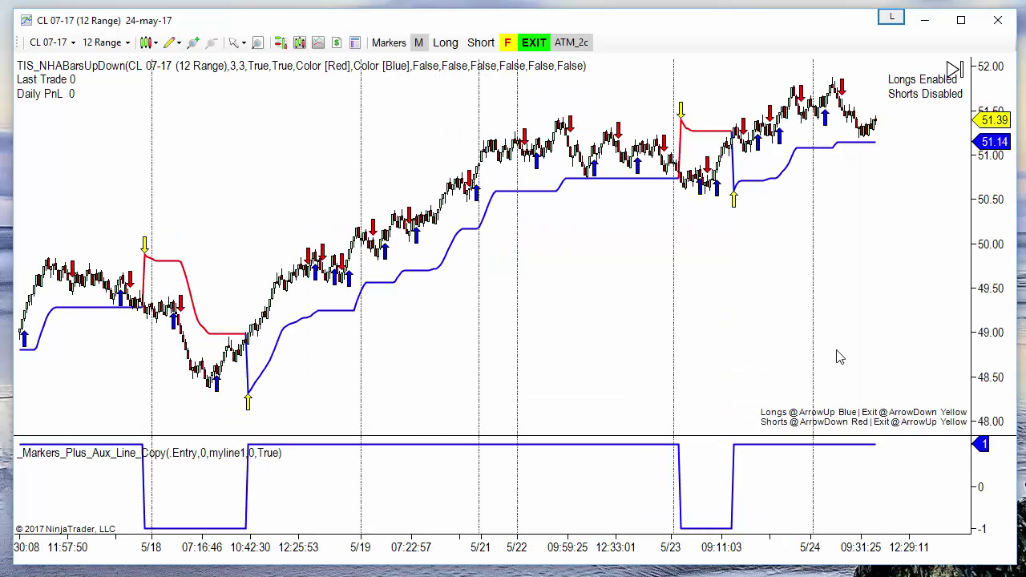